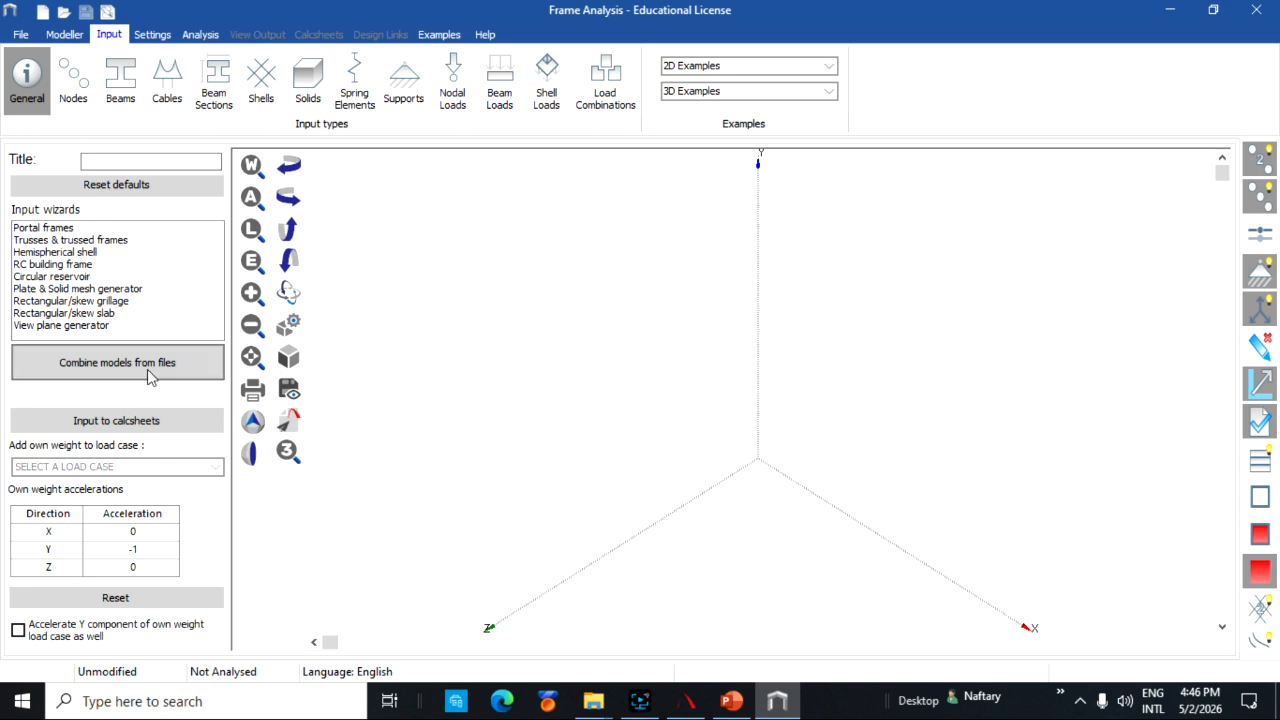
Step: Set the analysis domain to XY Plane (Plane Frame) and accept the switch from full 3D to 2D
left_click(150, 35)
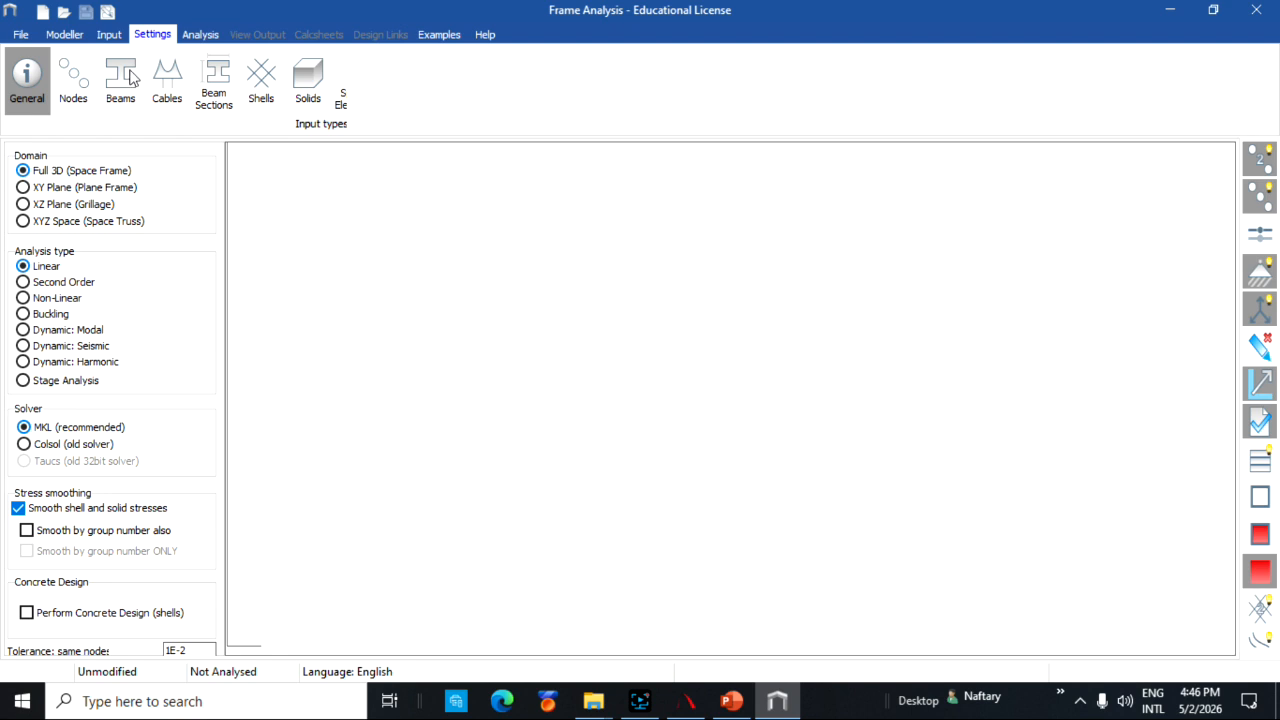
left_click(24, 188)
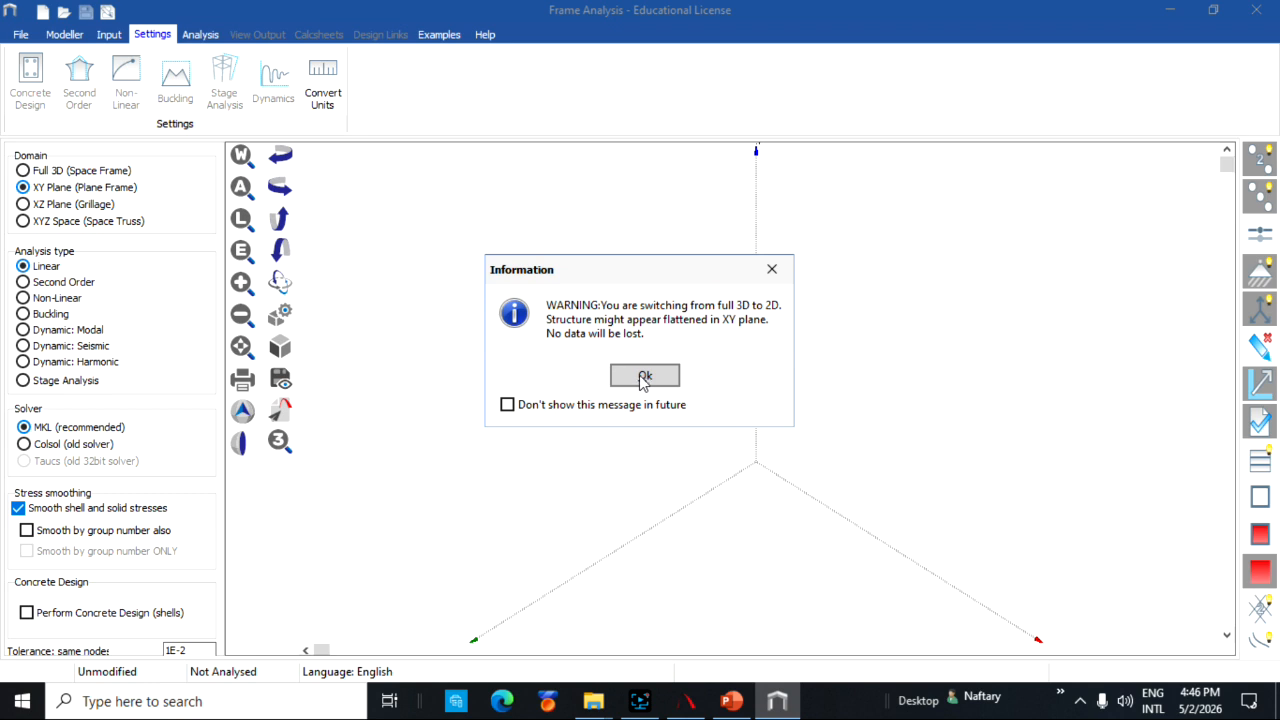
left_click(644, 377)
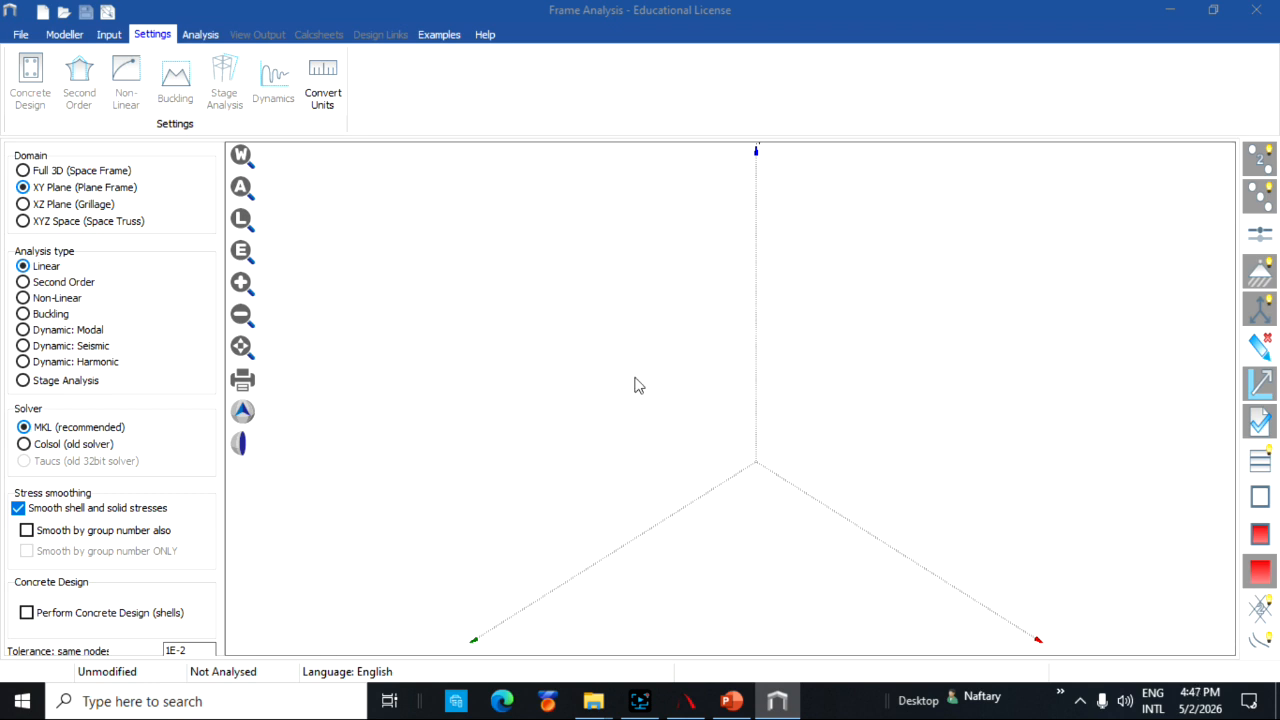
Step: Set the model view to orthogonal projection, looking along the Z elevation
left_click(242, 418)
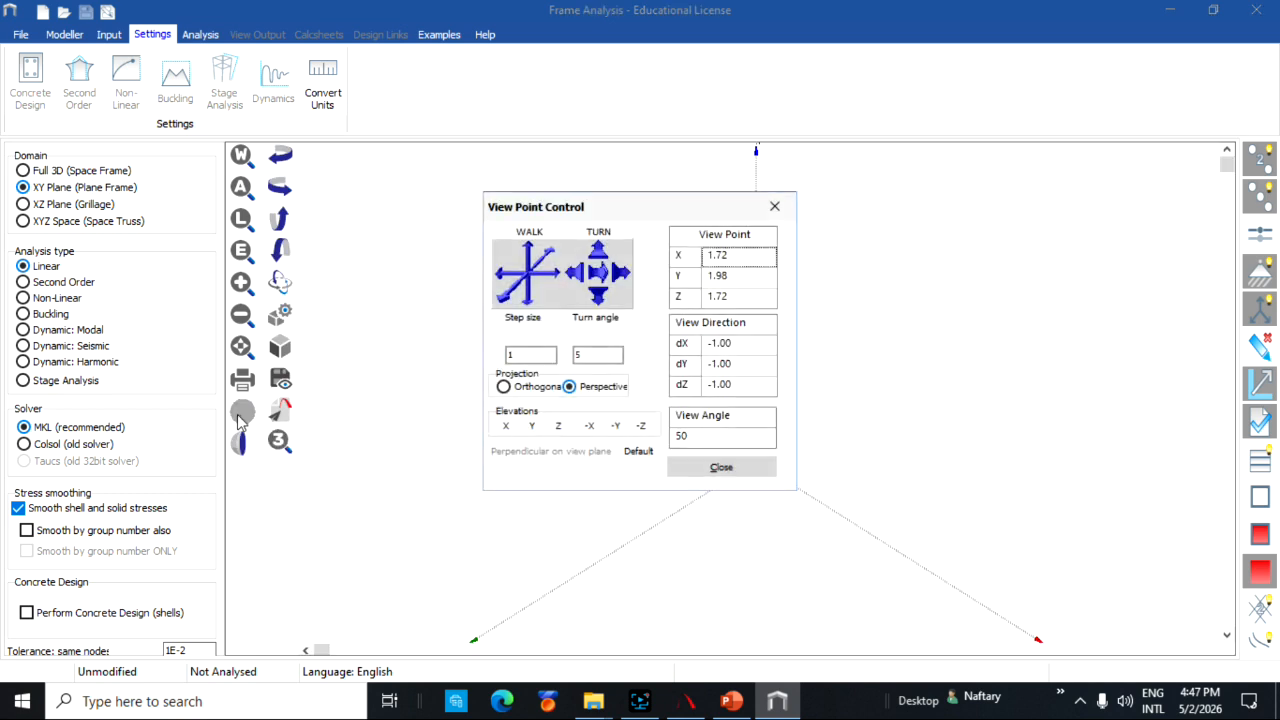
left_click(504, 387)
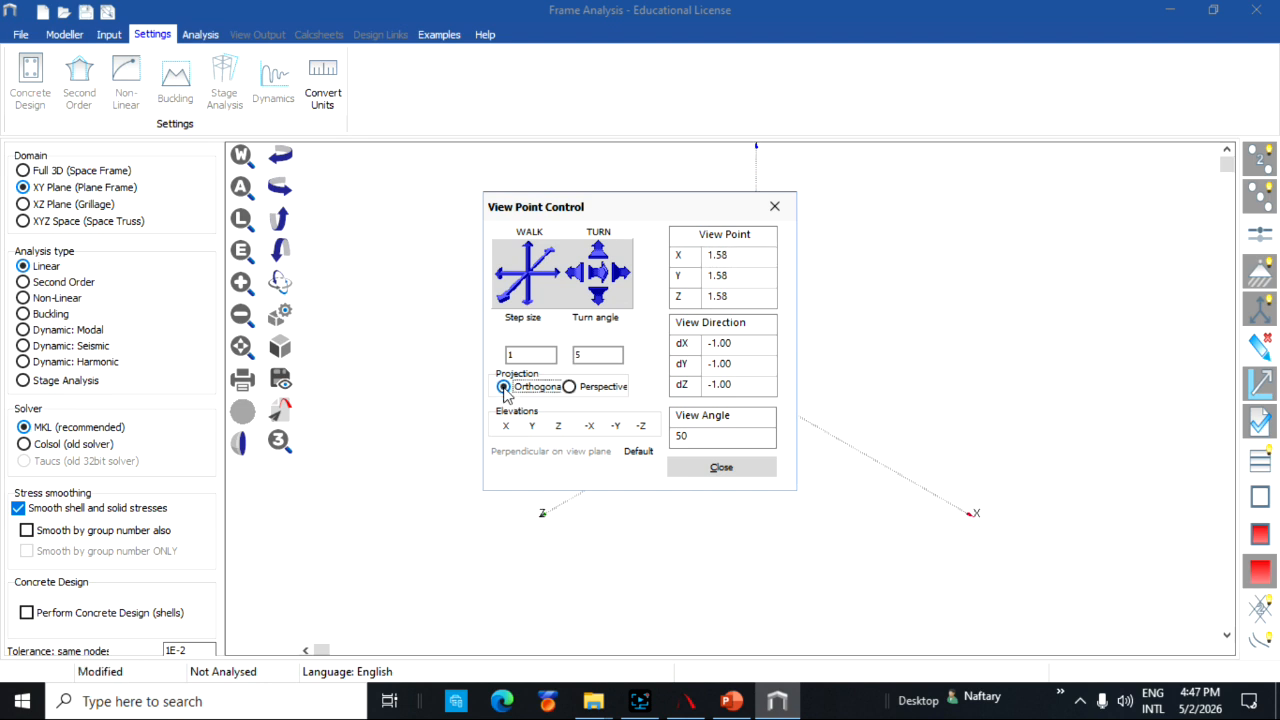
left_click(558, 427)
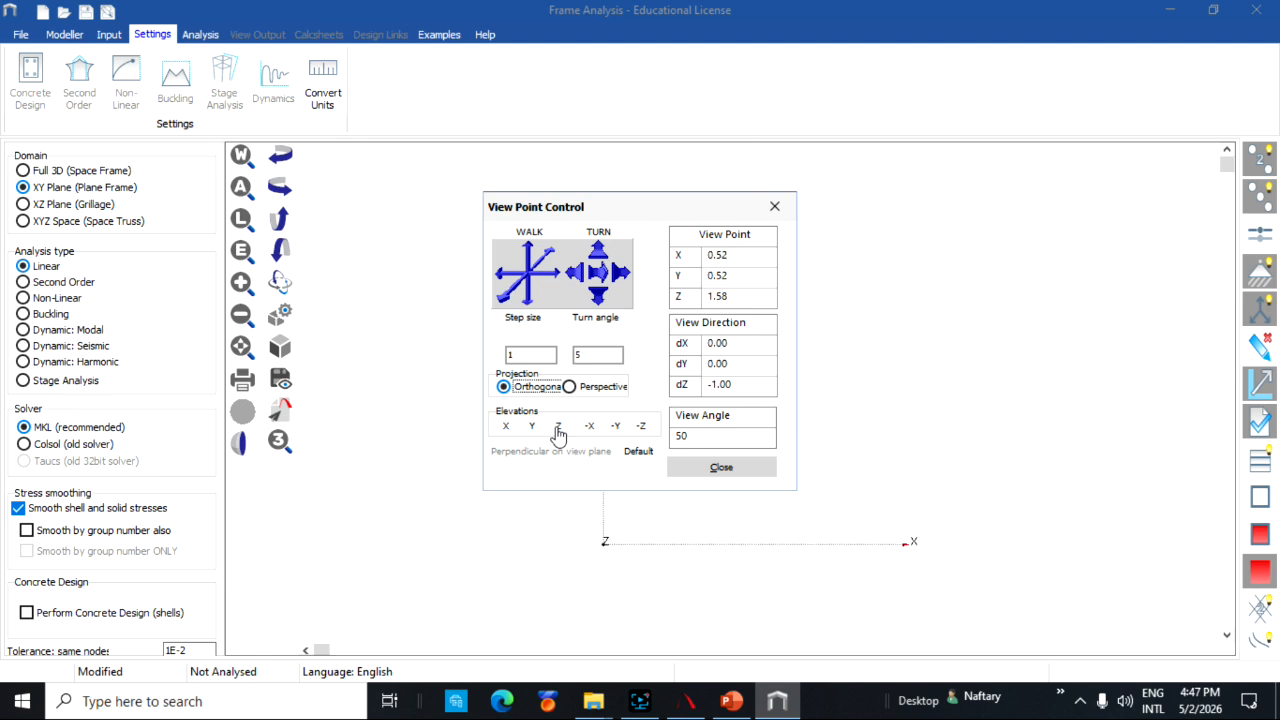
left_click(717, 471)
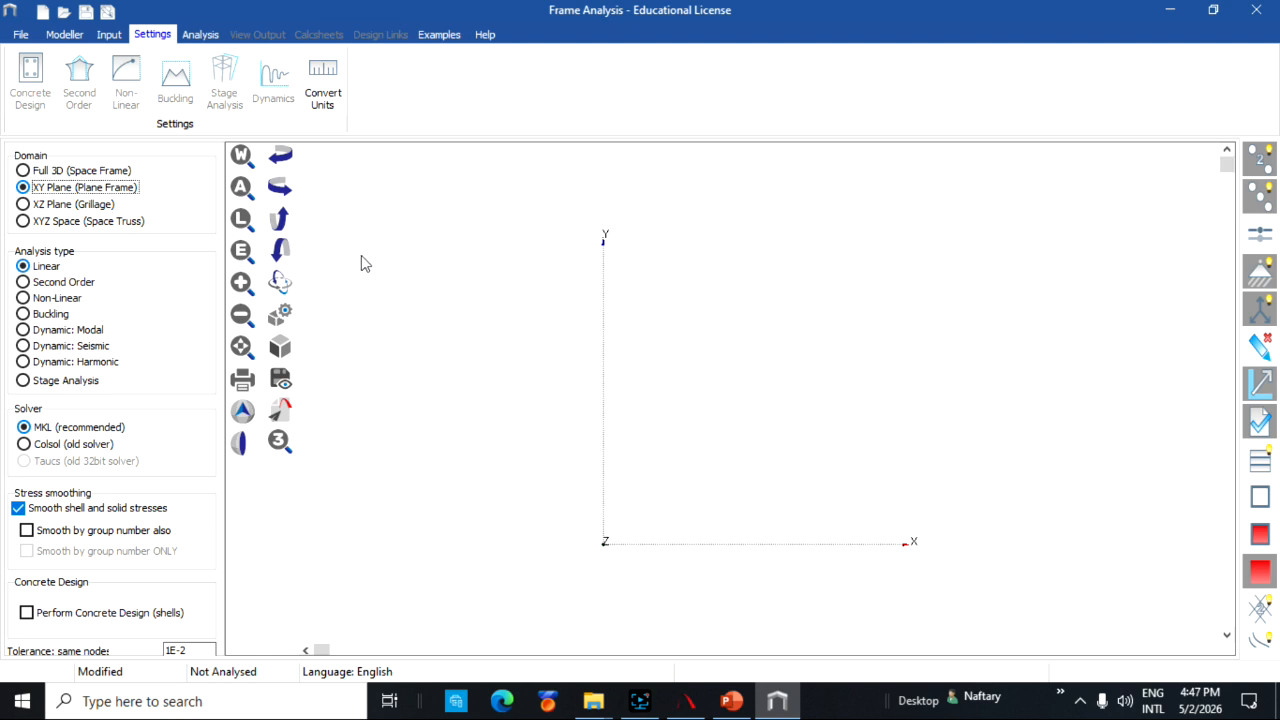
Step: Title the model "Truss T2" and set the own weight option to "Do not add own weight"
left_click(105, 38)
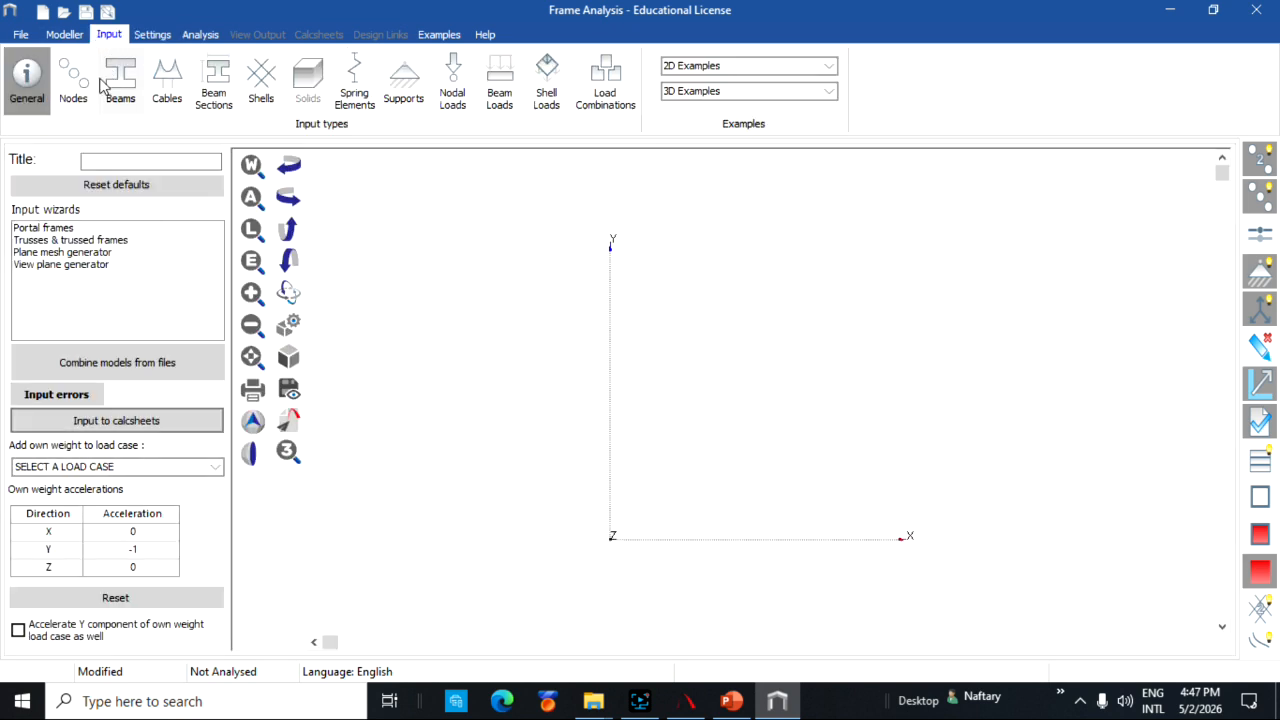
left_click(93, 164)
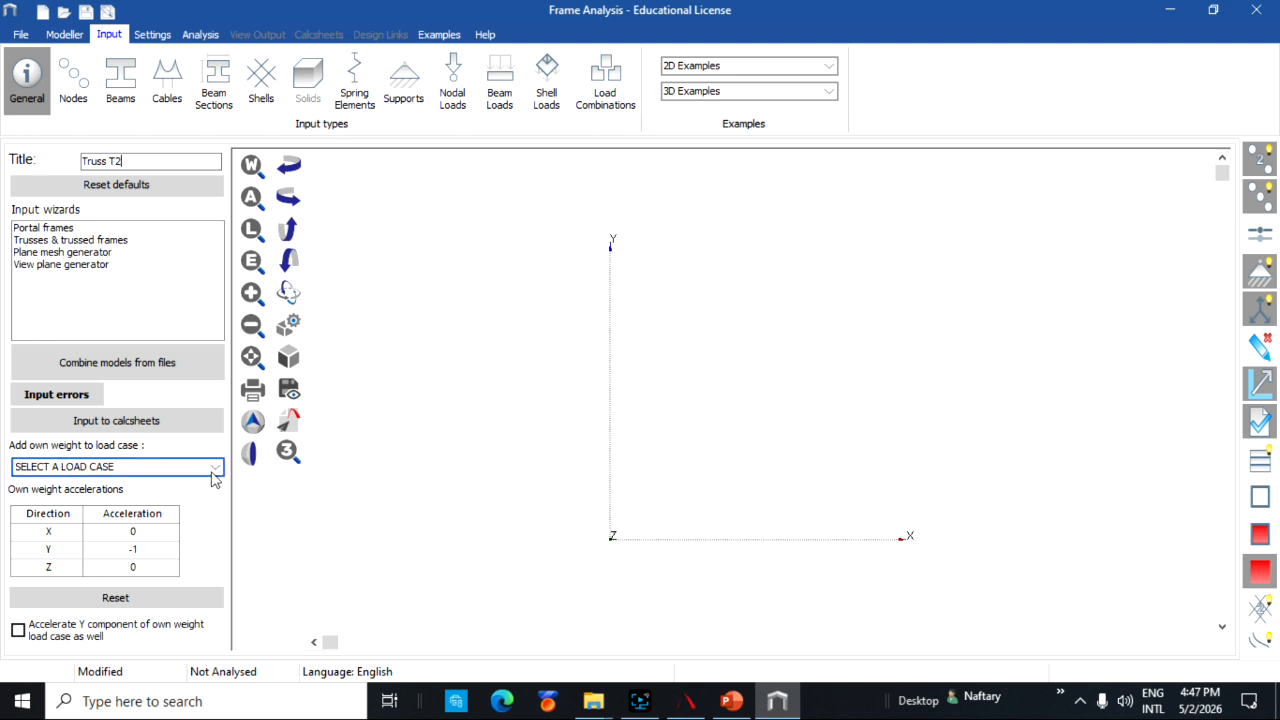
left_click(215, 468)
left_click(170, 495)
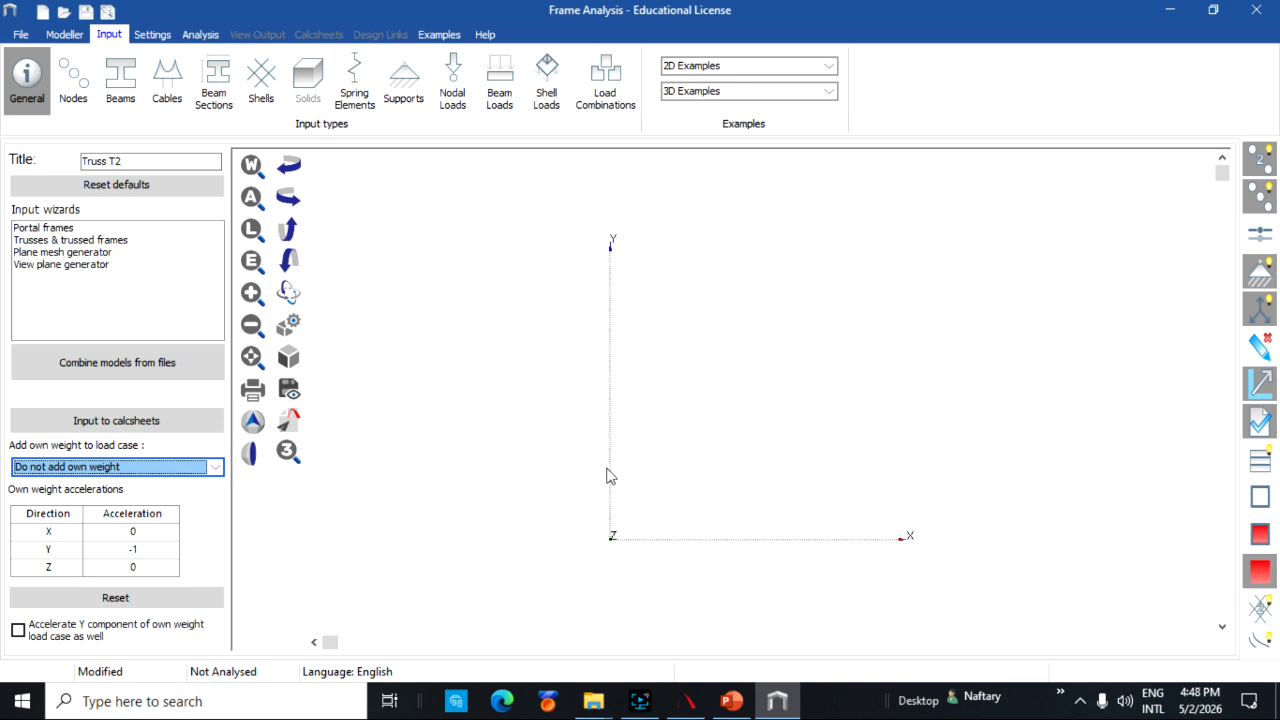
Step: Open the node input and switch to PowerPoint to look up the truss joint coordinates on slide 4
left_click(75, 97)
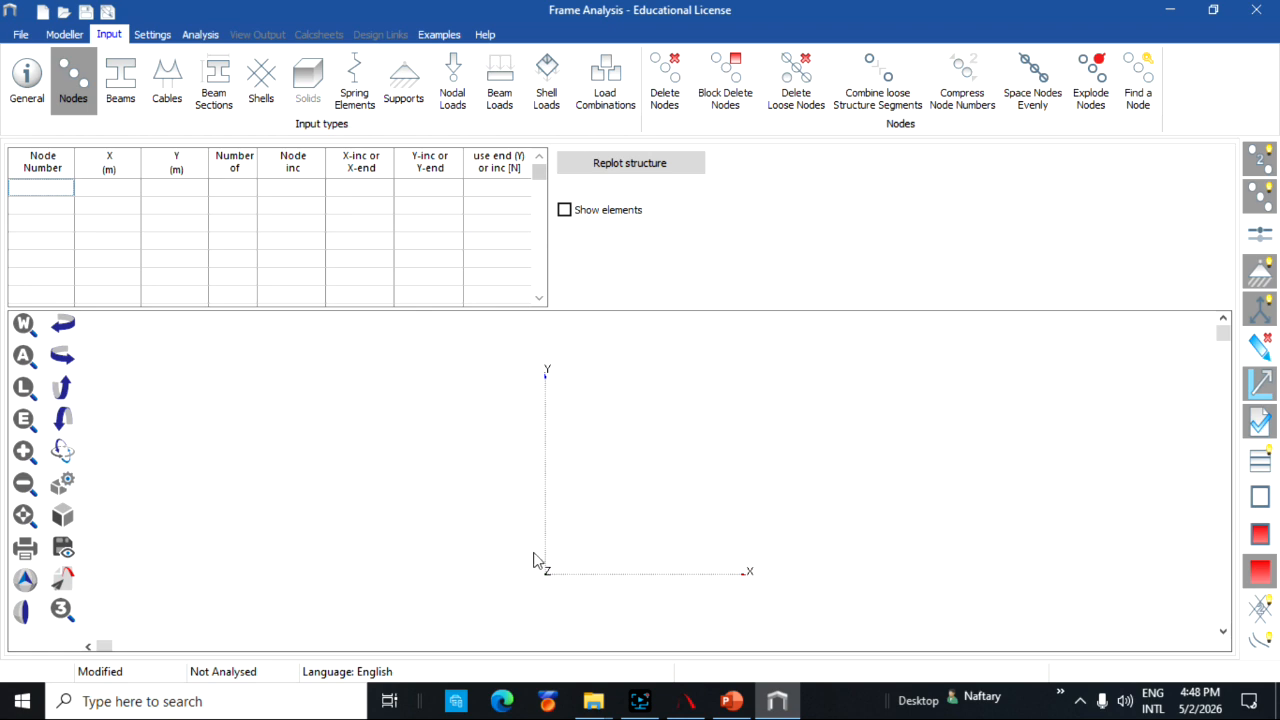
left_click(732, 701)
scroll(735, 550, "down", 2)
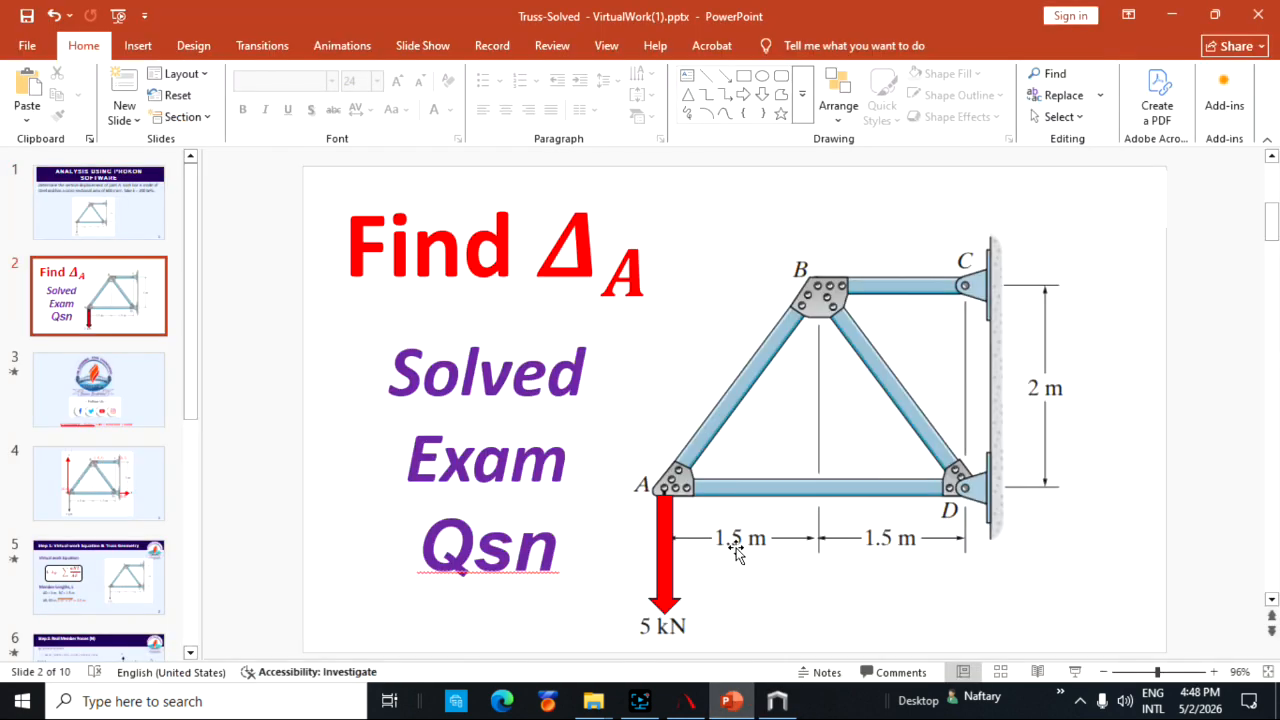
scroll(676, 515, "down", 2)
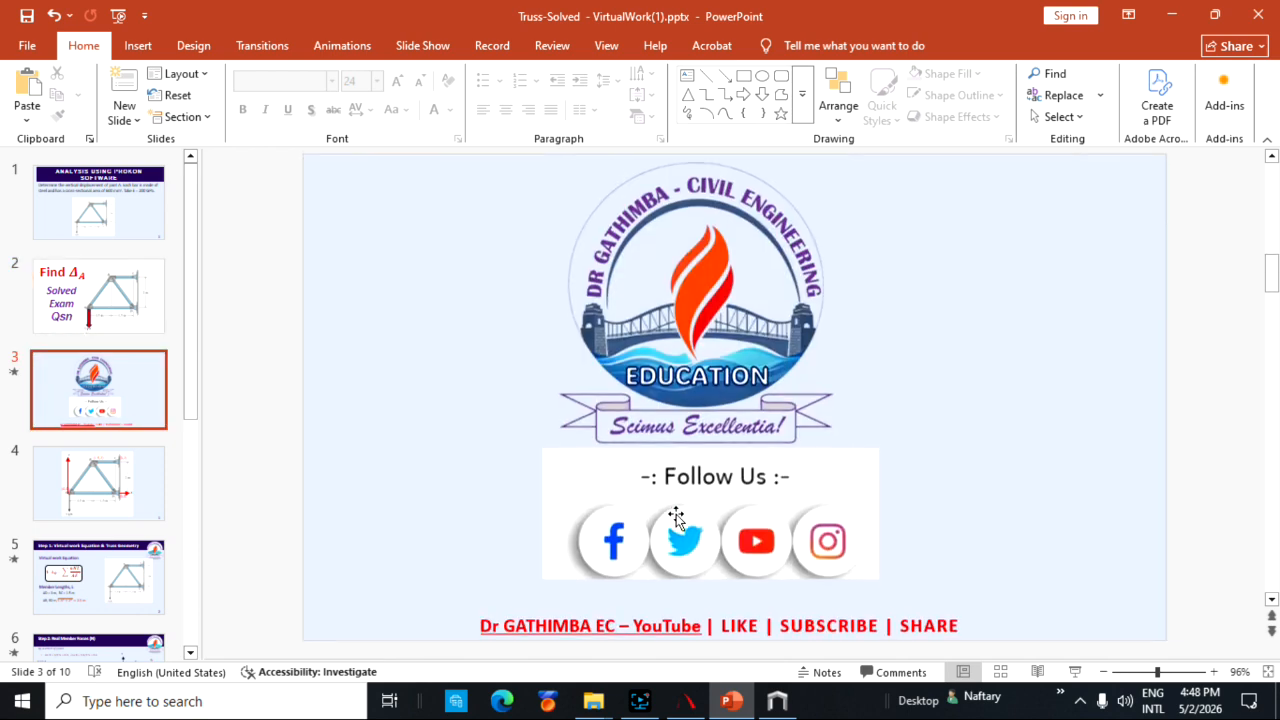
scroll(675, 520, "down", 2)
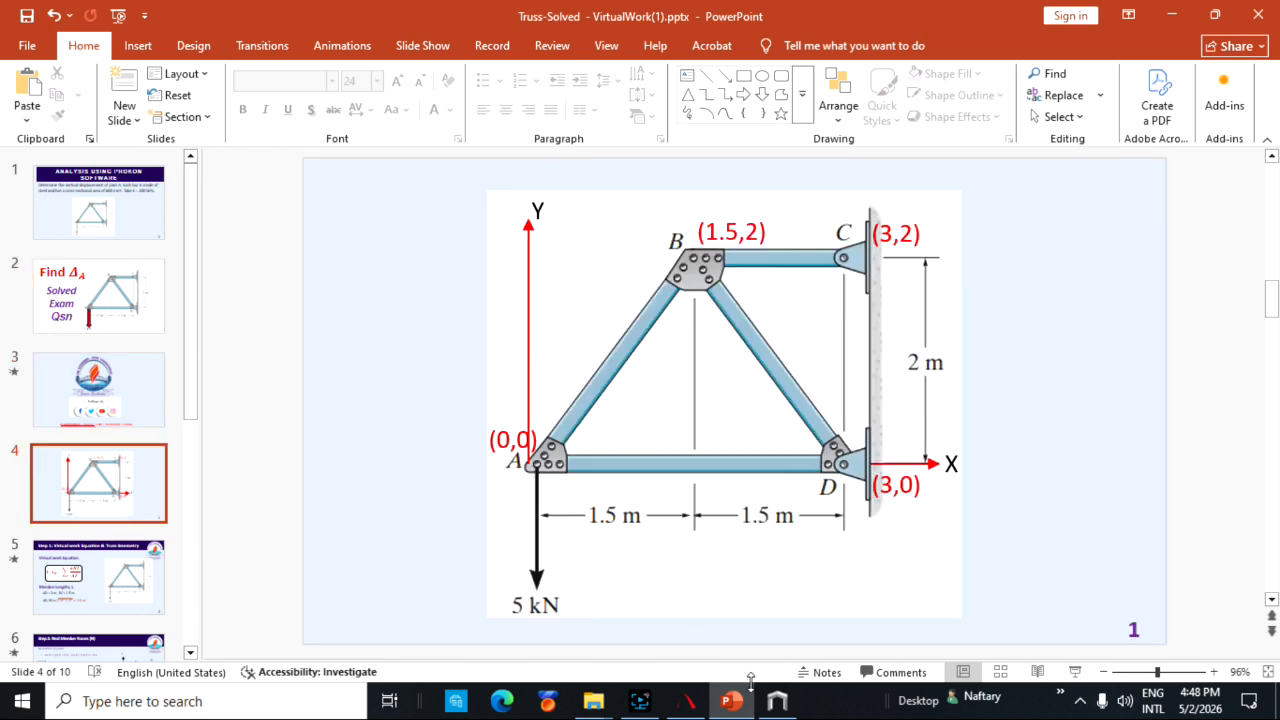
Step: Switch back to Frame Analysis and define node 1 at X 0 m, Y 0 m
left_click(777, 701)
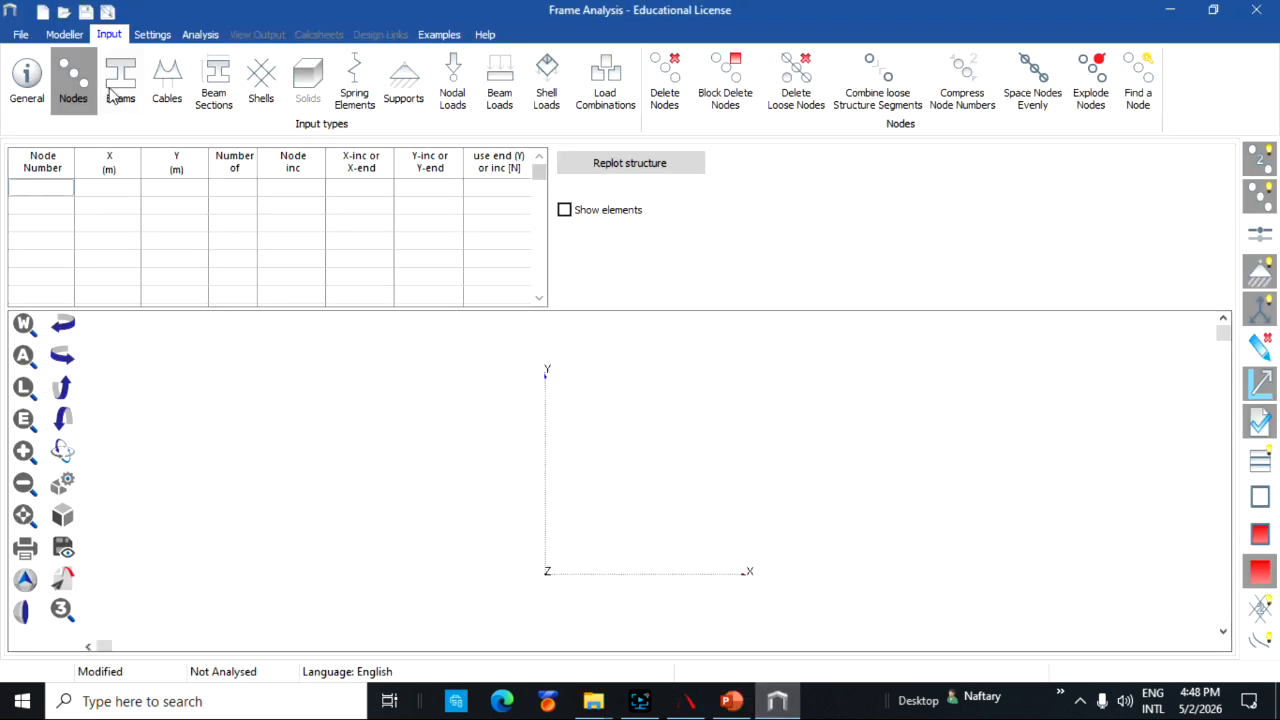
left_click(118, 189)
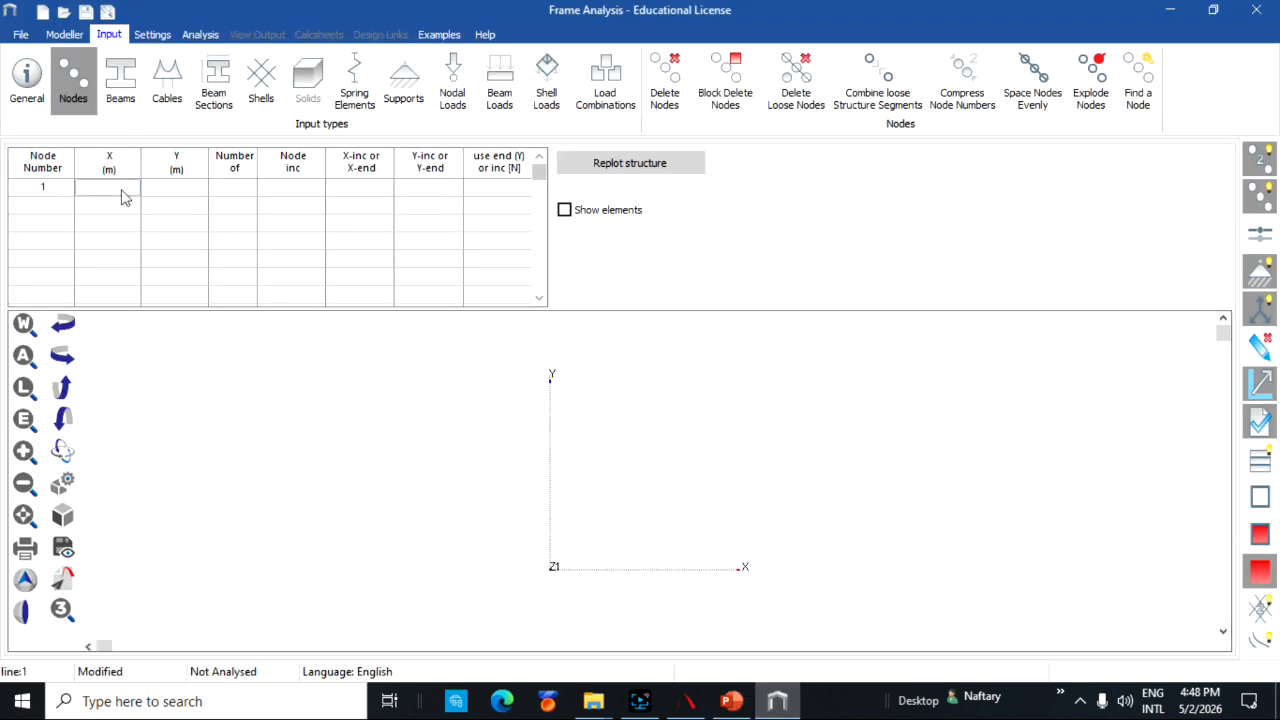
type("0")
left_click(166, 190)
type("0")
Step: Define node 2 at X 1.5 m, Y 2 m
left_click(51, 209)
type("2")
left_click(110, 214)
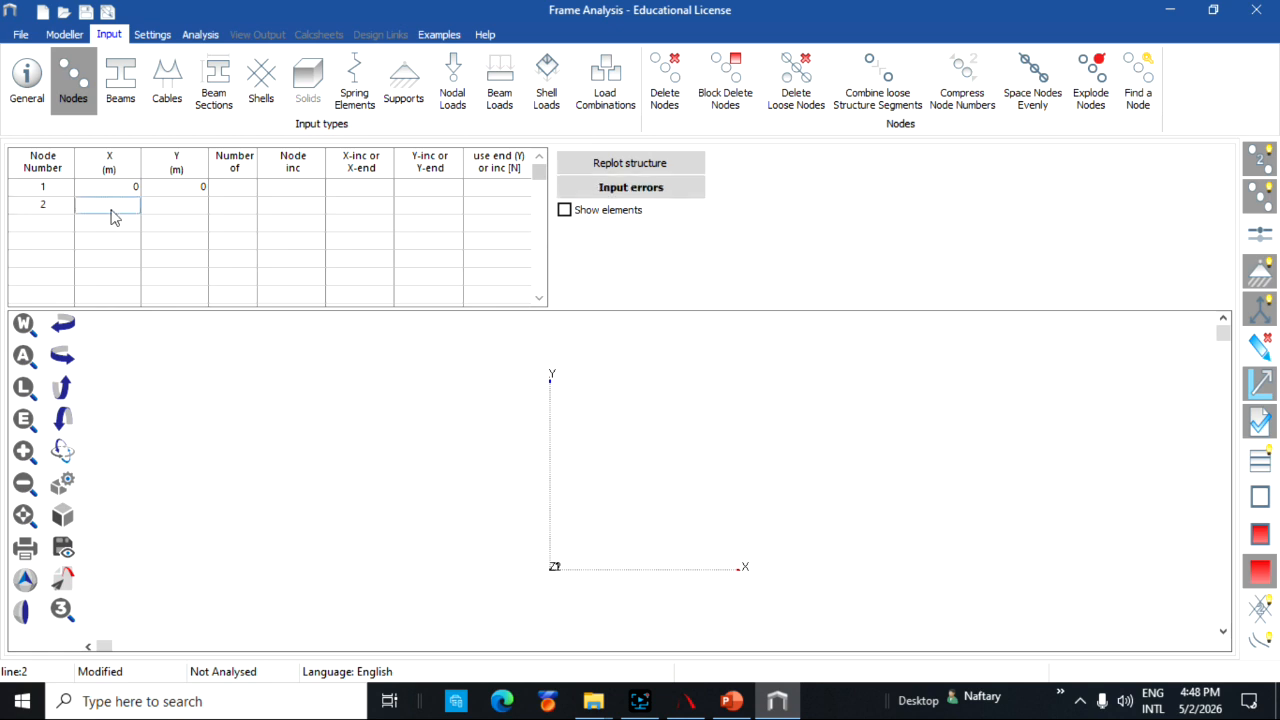
type("1.5")
key("Tab")
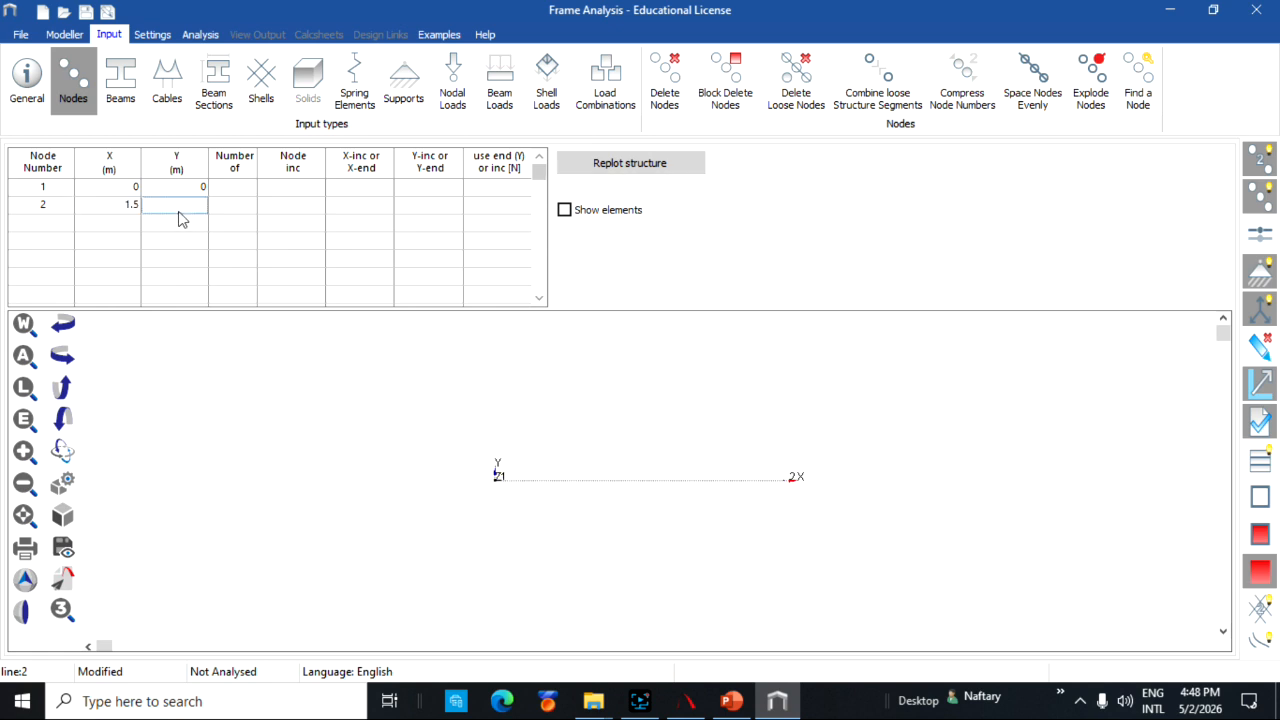
type("2")
Step: Define node 3 at X 3 m, Y 2 m
left_click(53, 226)
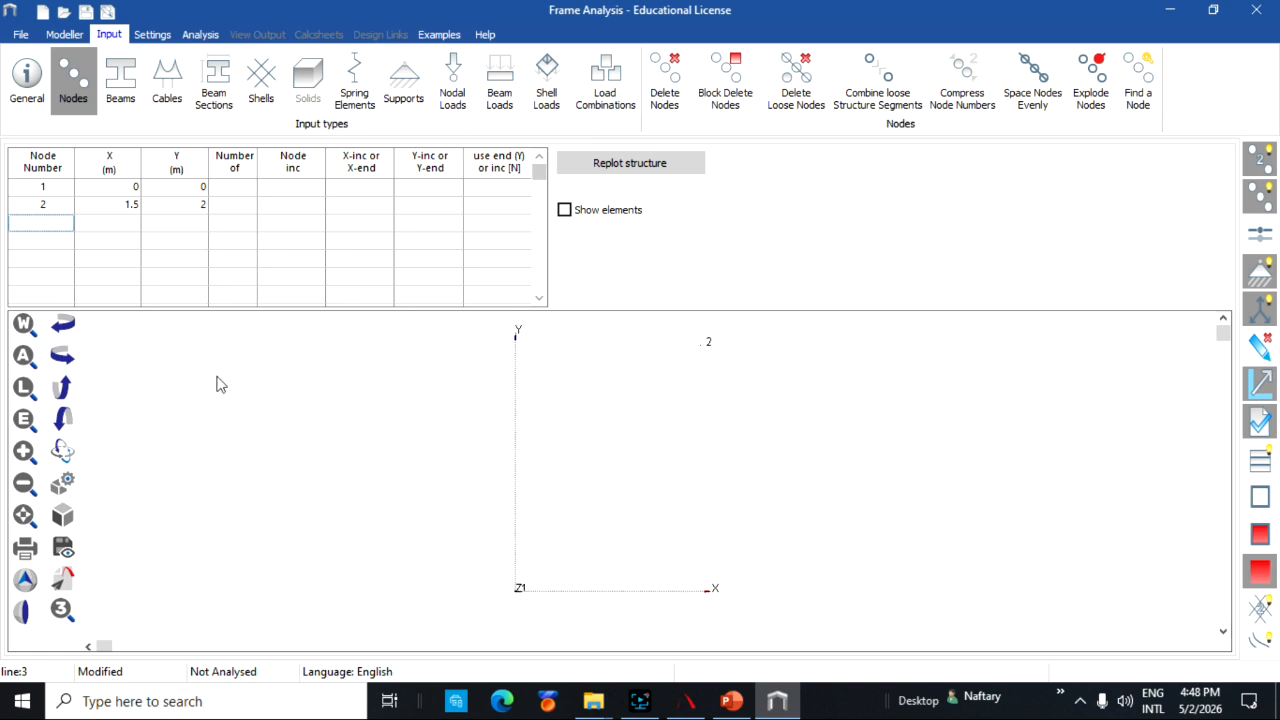
left_click(121, 228)
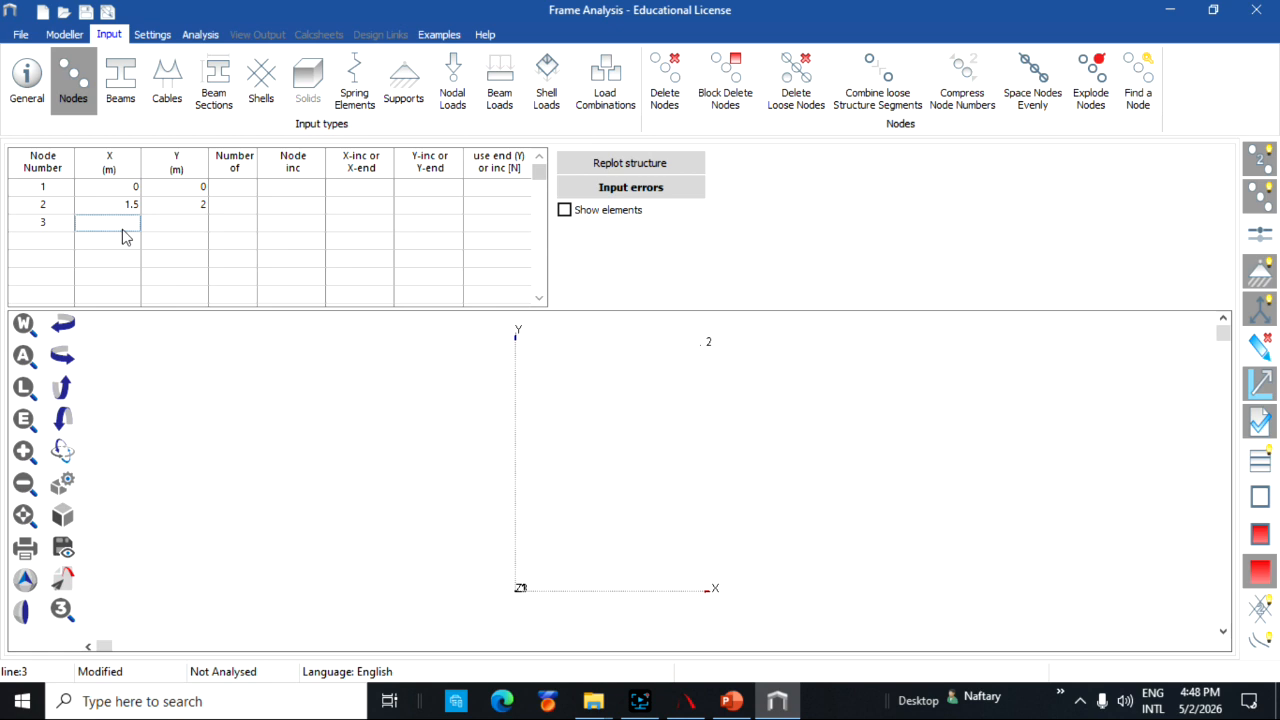
type("3")
left_click(181, 234)
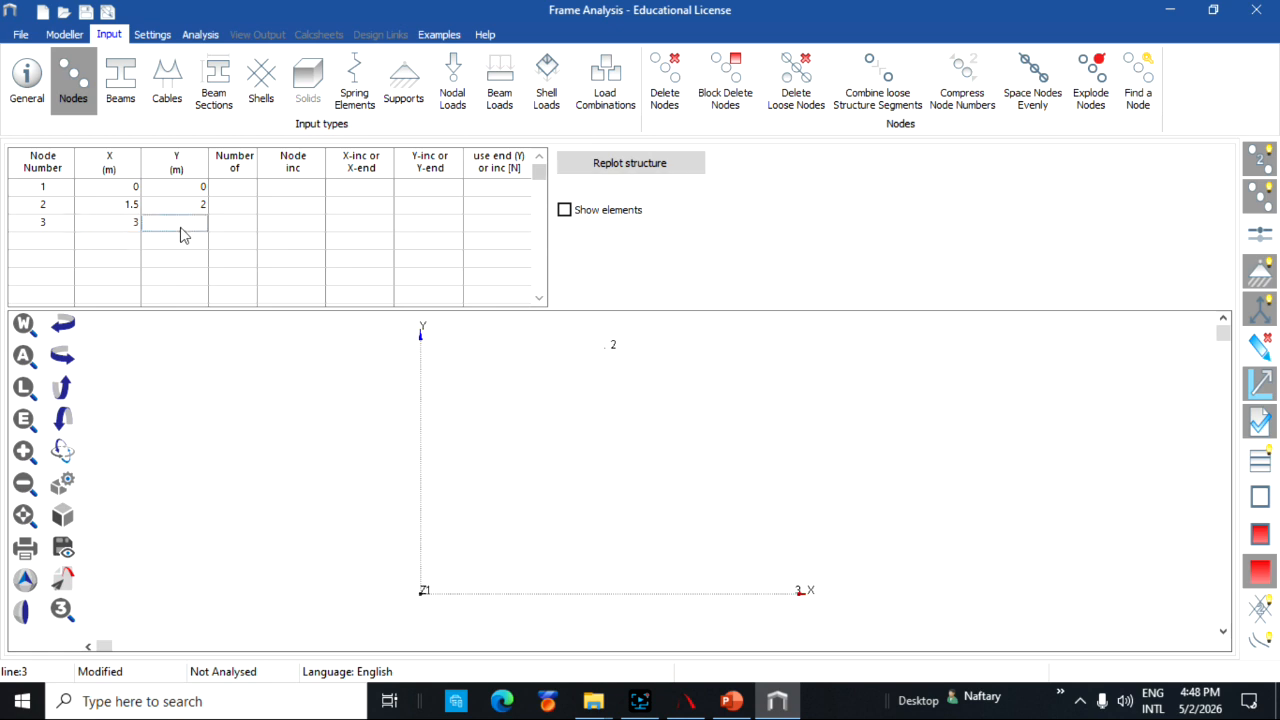
type("2")
Step: Define node 4 at X 3 m, Y 0 m
left_click(67, 247)
type("4")
left_click(108, 246)
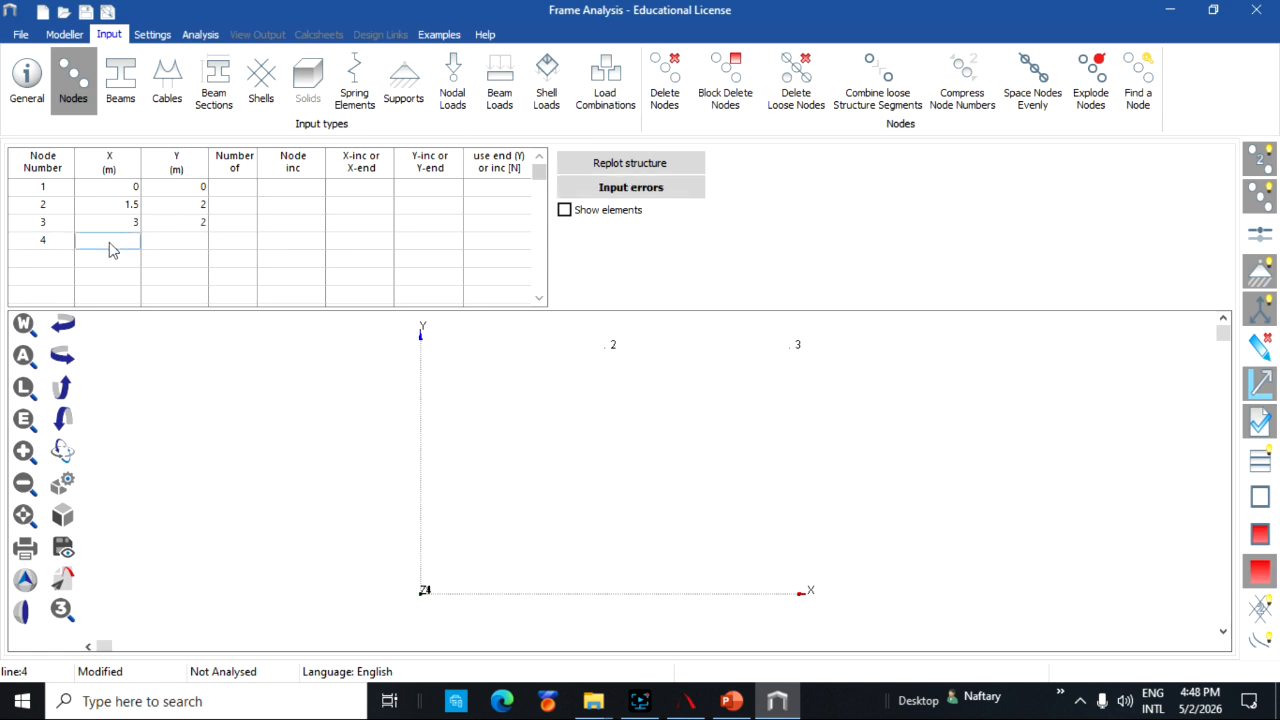
type("3")
left_click(166, 237)
type("0")
left_click(244, 244)
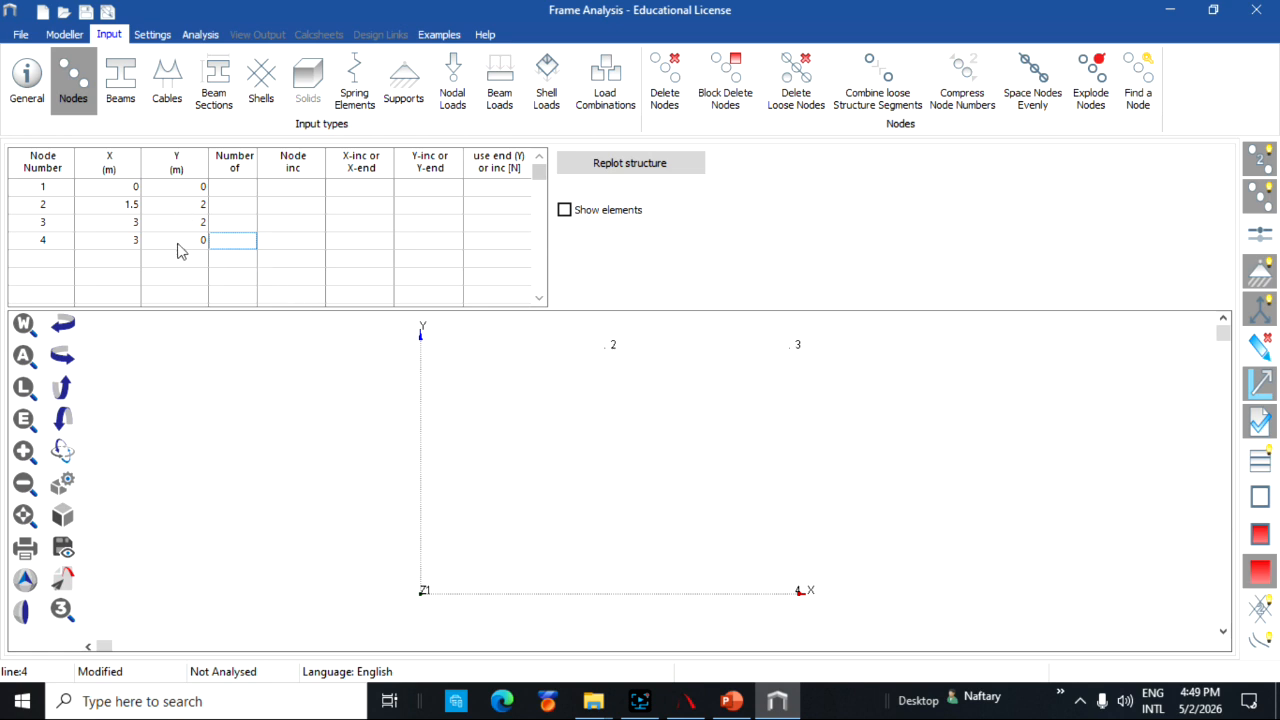
Step: Define the first line of beam elements as 1-2-3, connecting nodes 1, 2 and 3
left_click(120, 98)
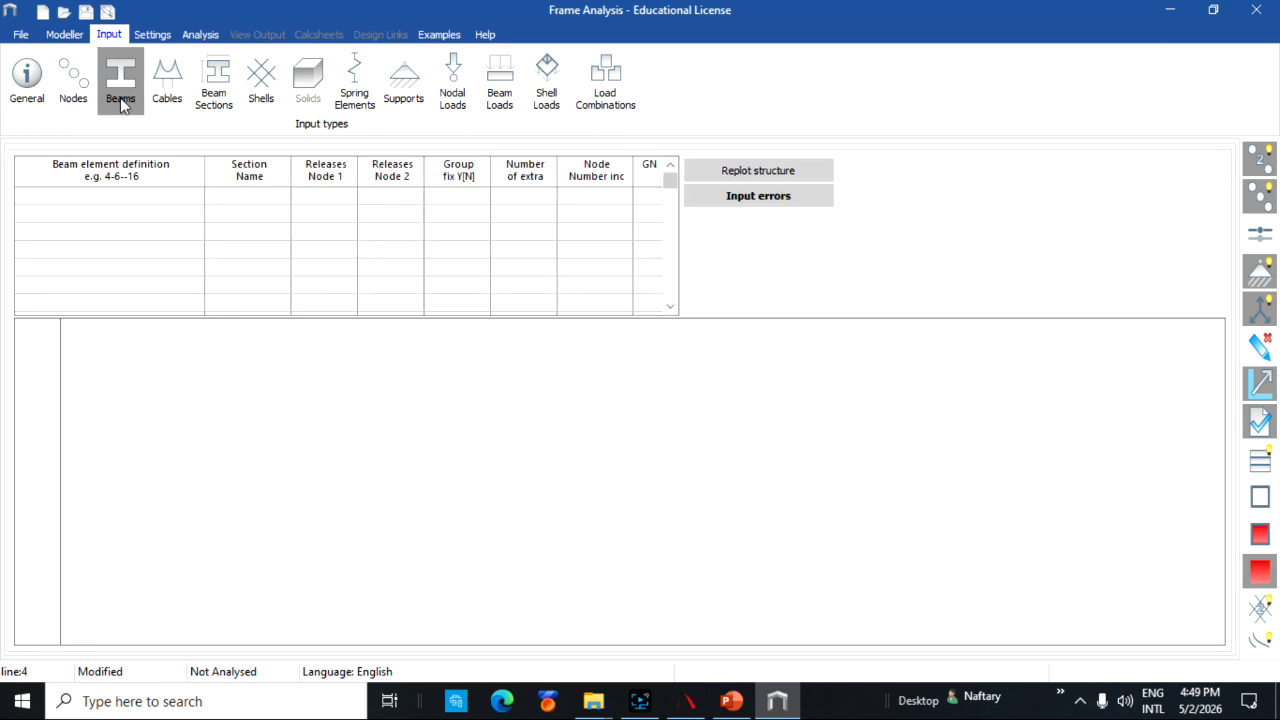
left_click(68, 200)
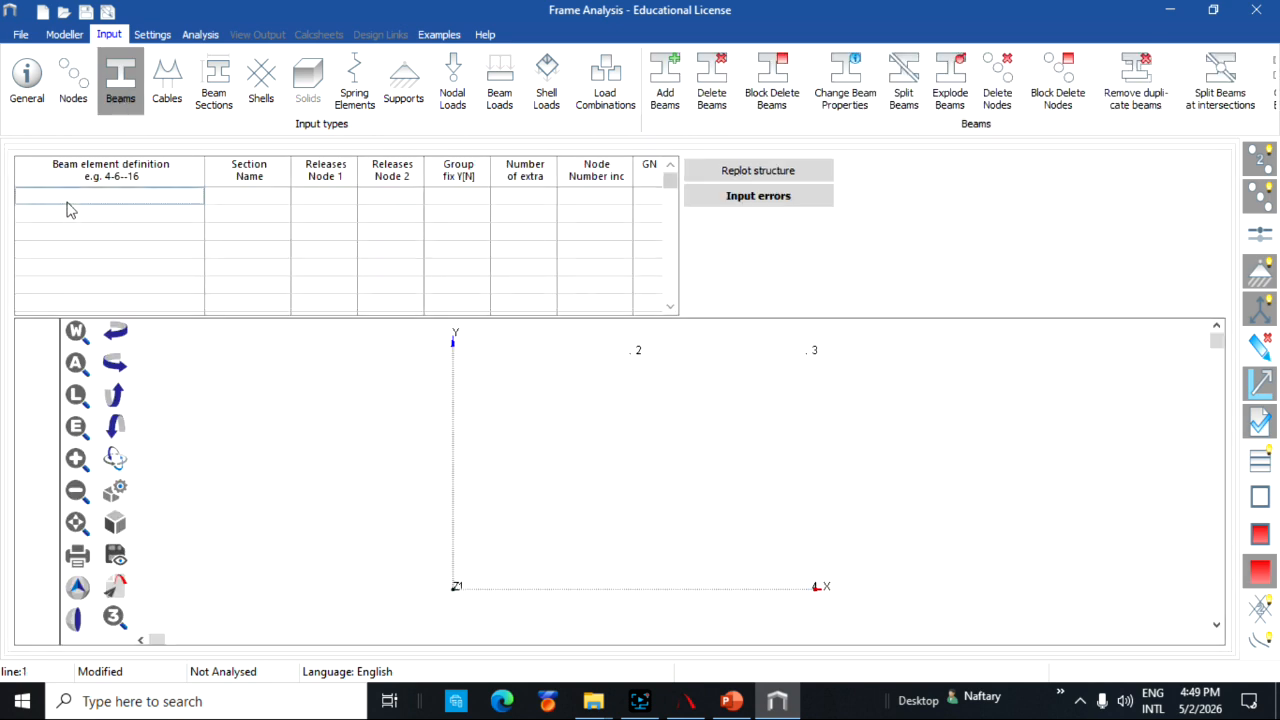
type("1-")
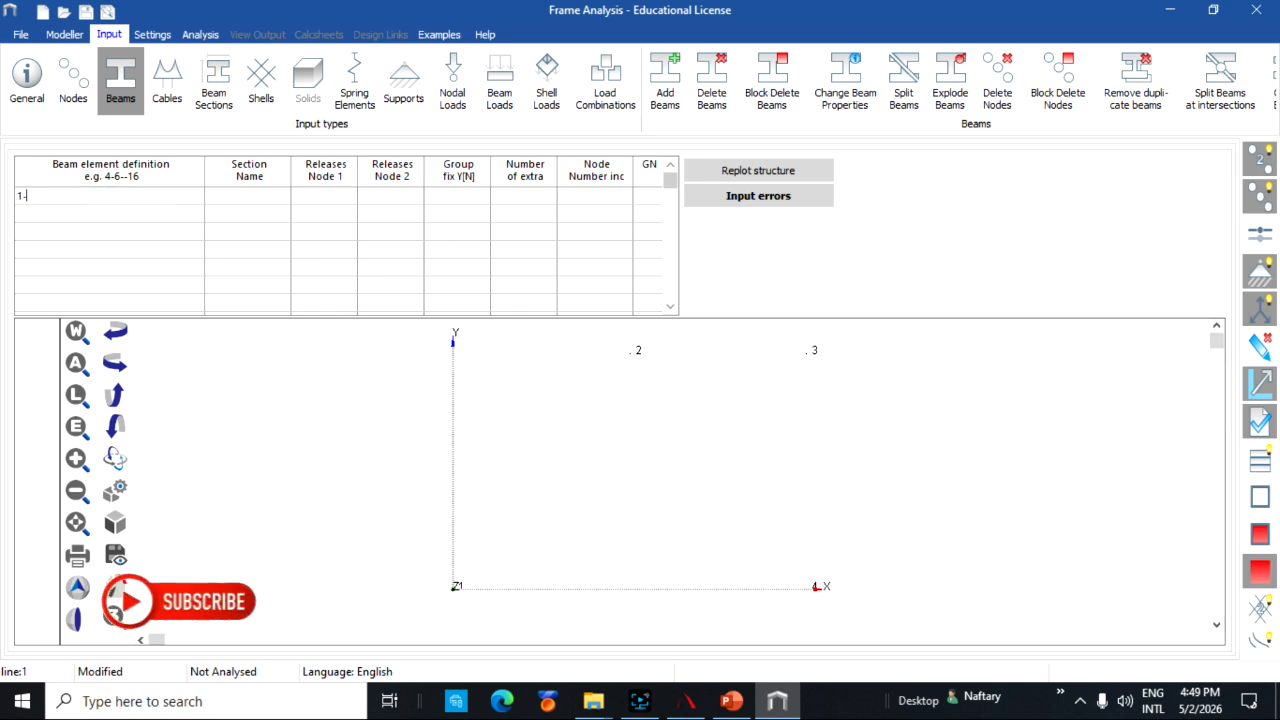
type("2-3")
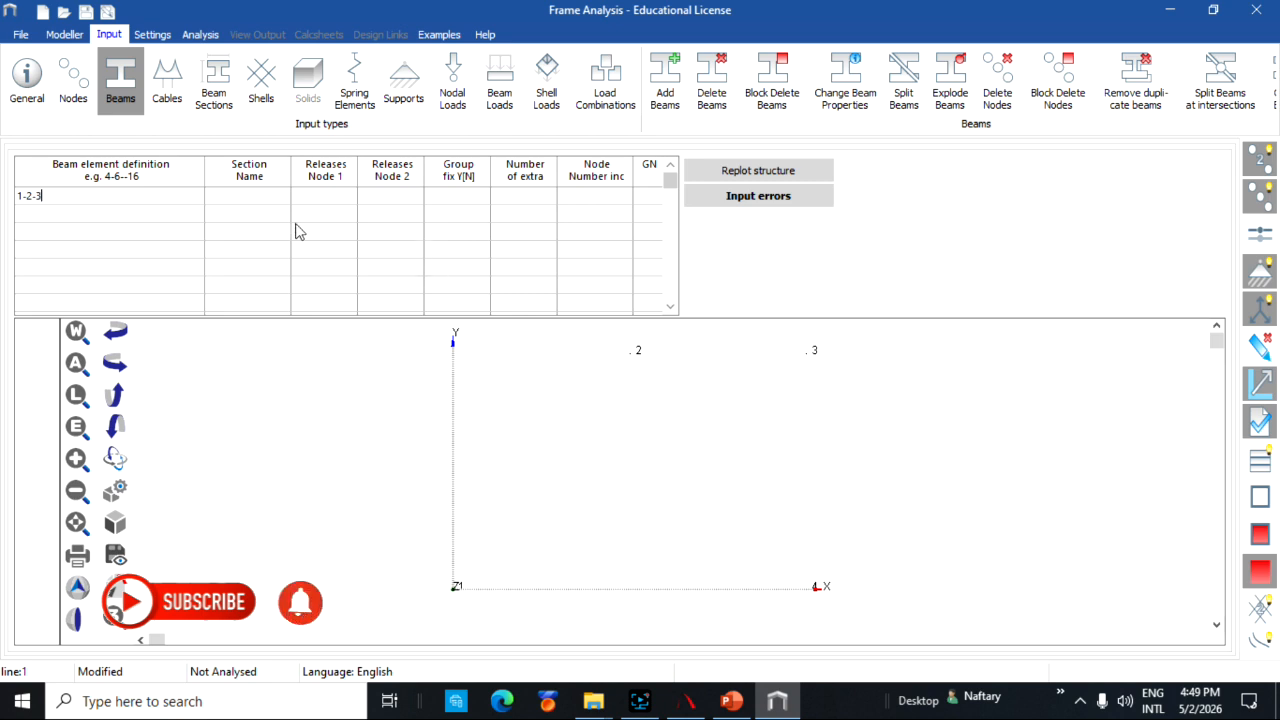
left_click(262, 202)
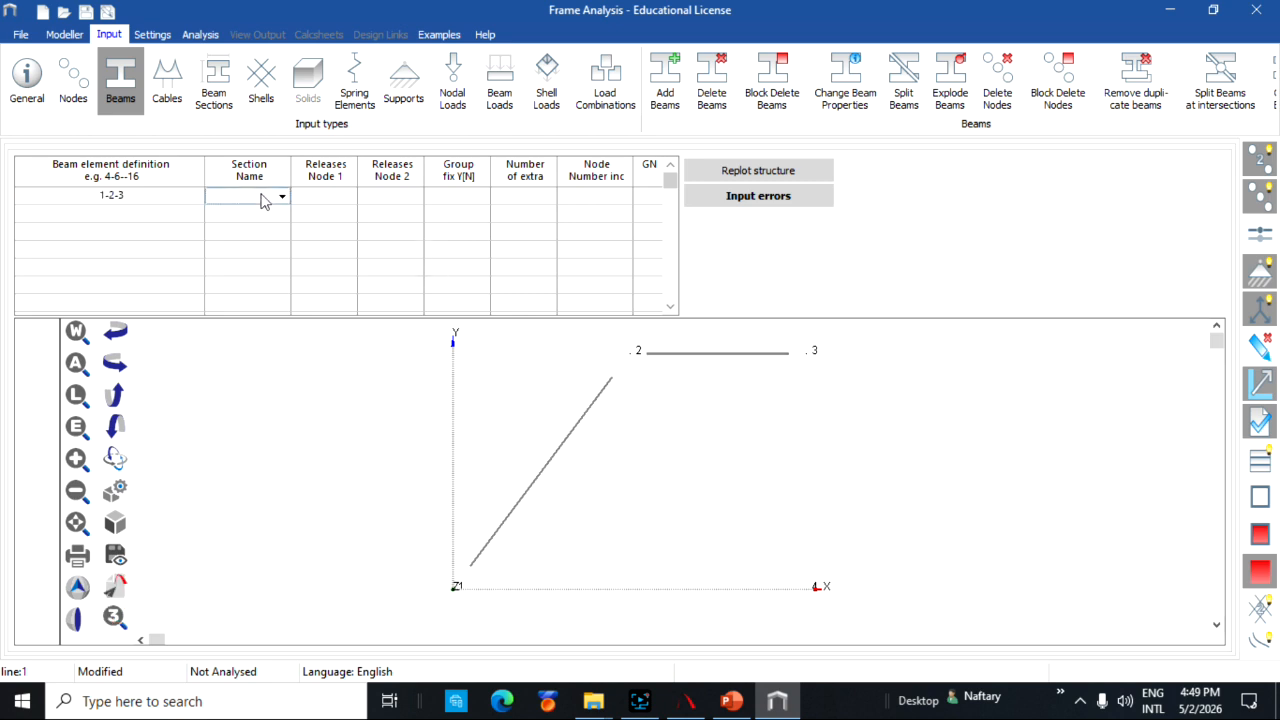
Step: Add a second line of beam elements as 1-4-2, connecting nodes 1, 4 and 2
left_click(130, 228)
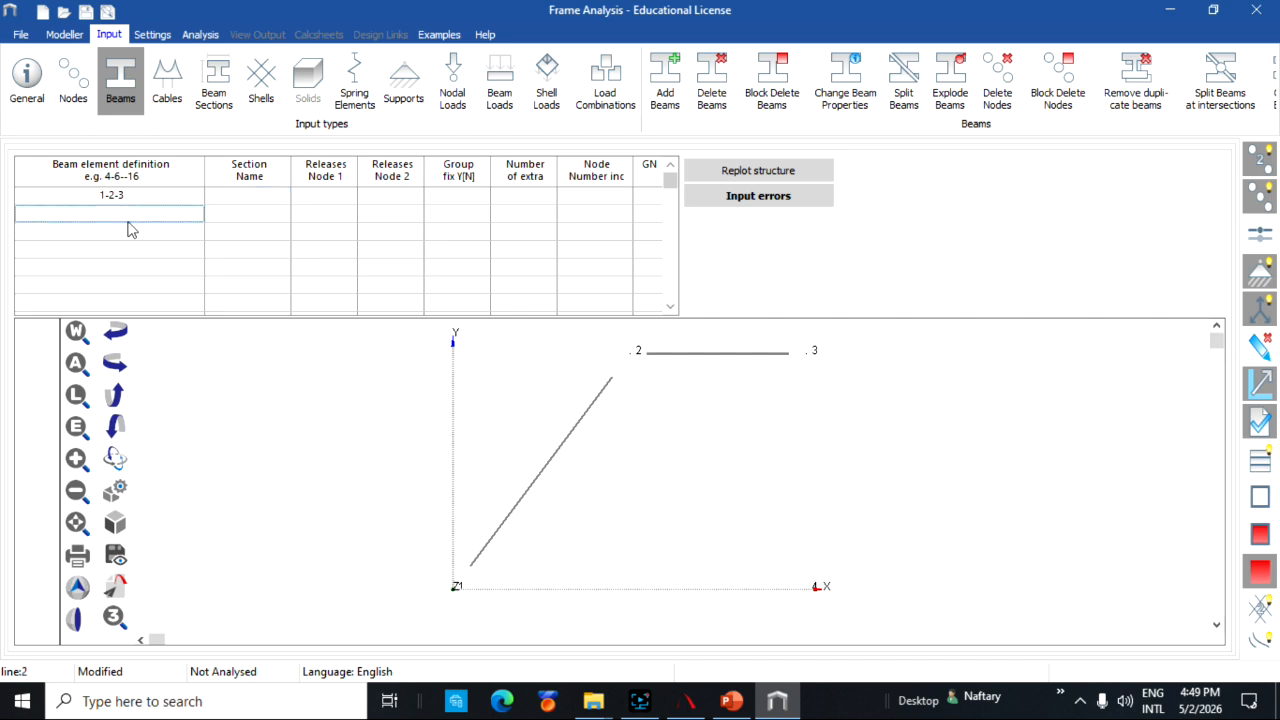
type("1-4-")
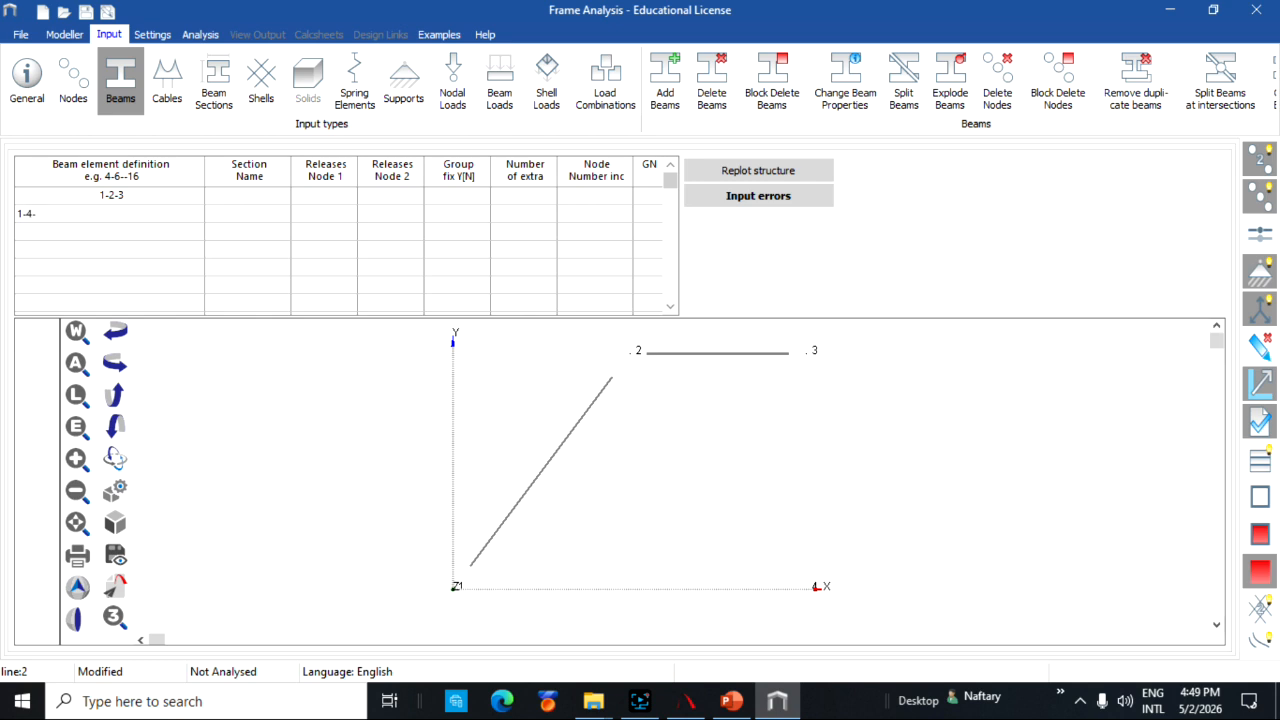
type("2")
left_click(229, 219)
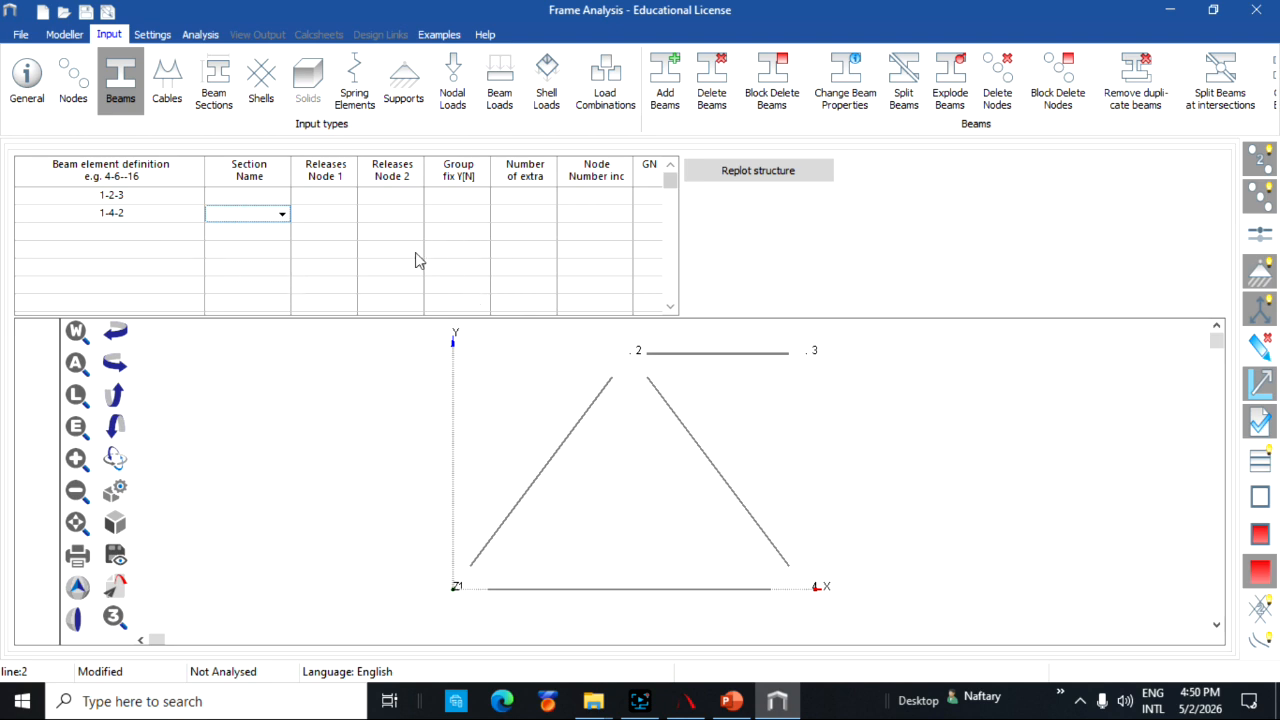
Step: Set the releases at both Node 1 and Node 2 to P for the beam elements 1-2-3
left_click(278, 196)
left_click(316, 197)
left_click(348, 197)
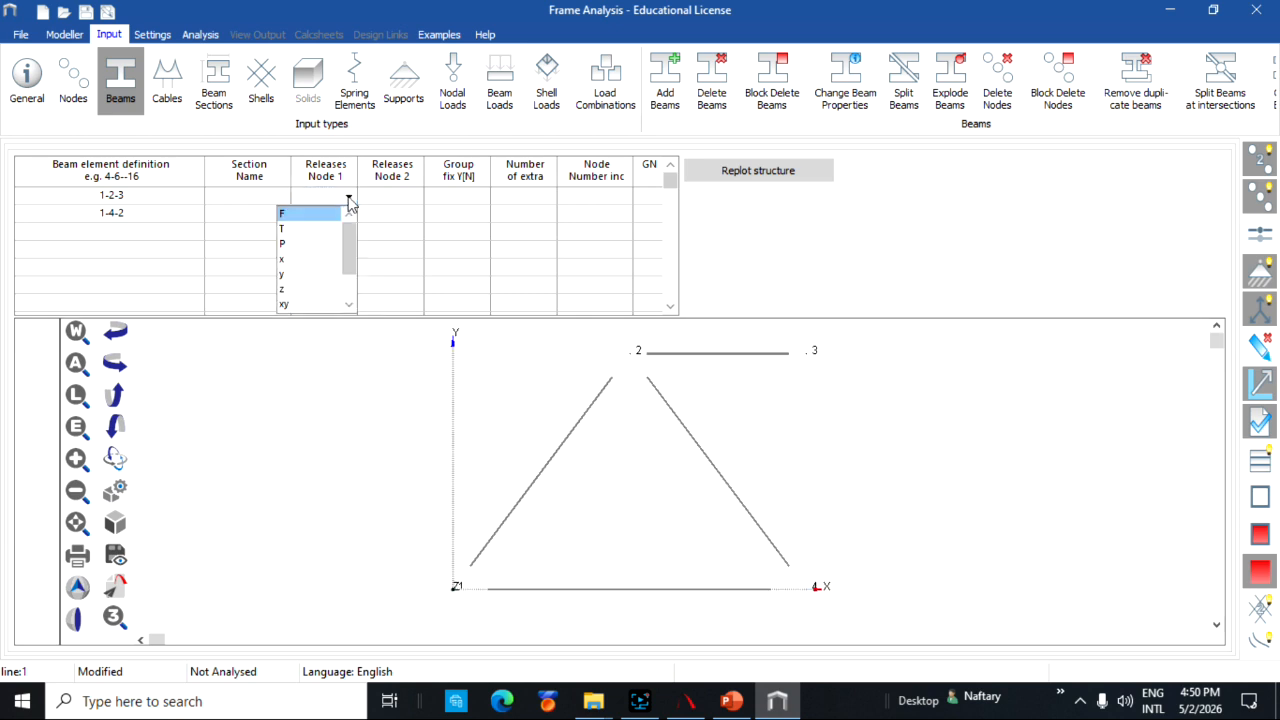
left_click(299, 244)
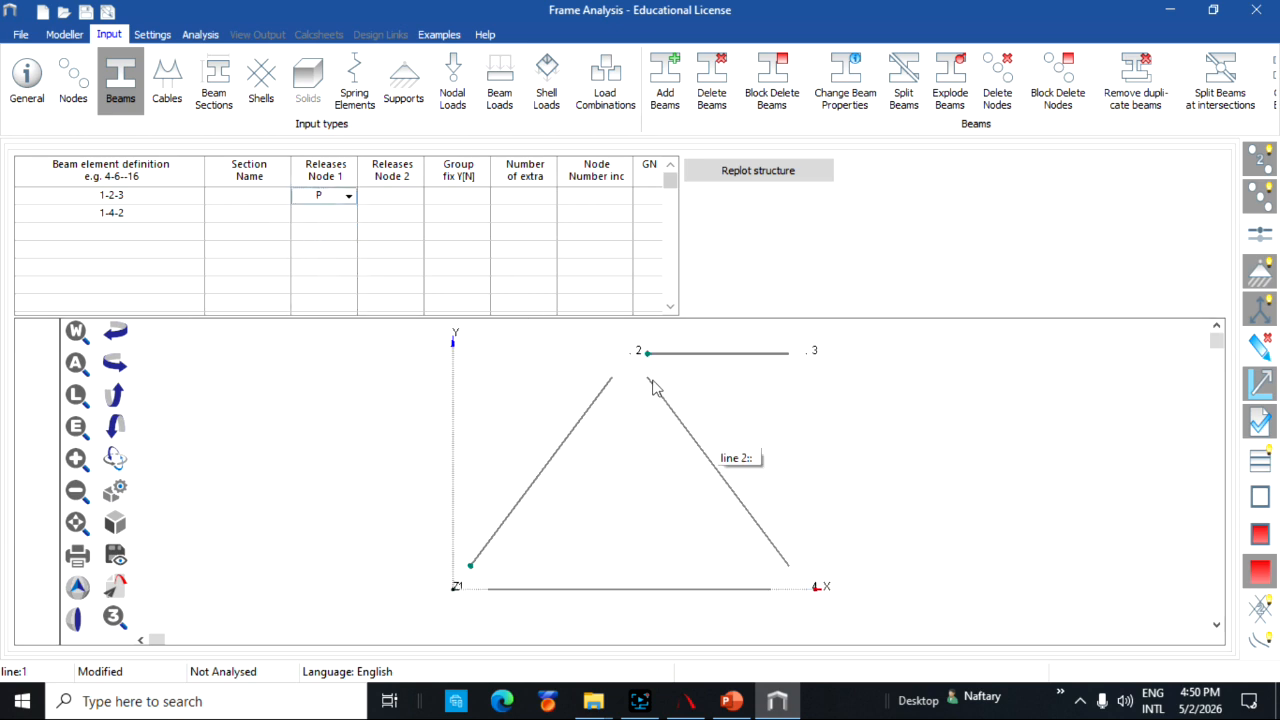
left_click(405, 197)
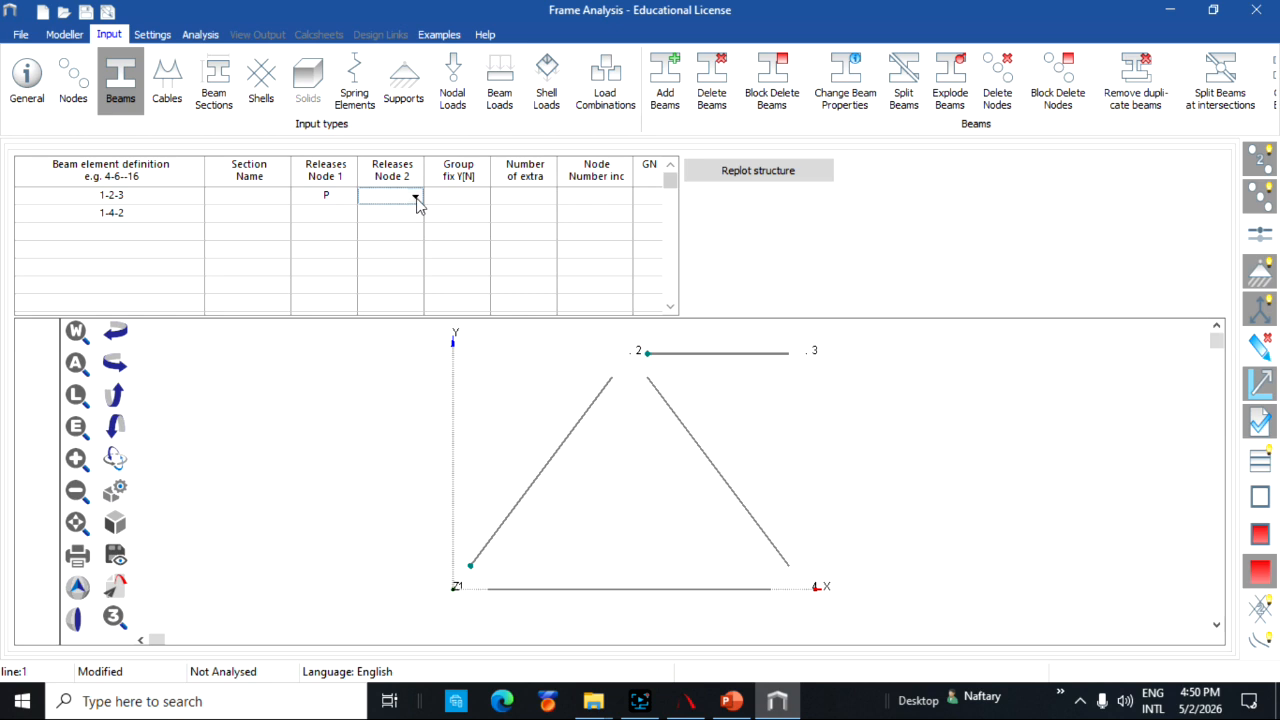
left_click(416, 199)
left_click(380, 245)
Step: Set the releases at both Node 1 and Node 2 to P for the beam elements 1-4-2
left_click(339, 215)
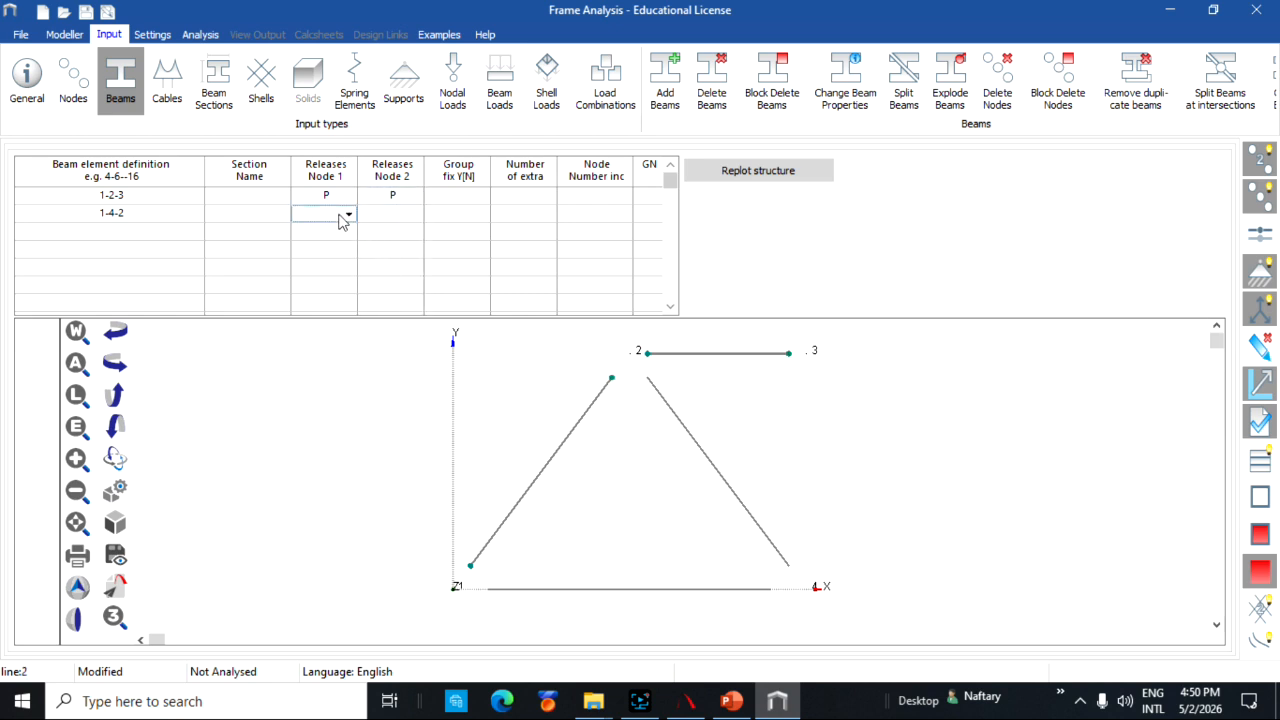
type("P")
left_click(397, 218)
left_click(397, 218)
left_click(362, 247)
left_click(345, 236)
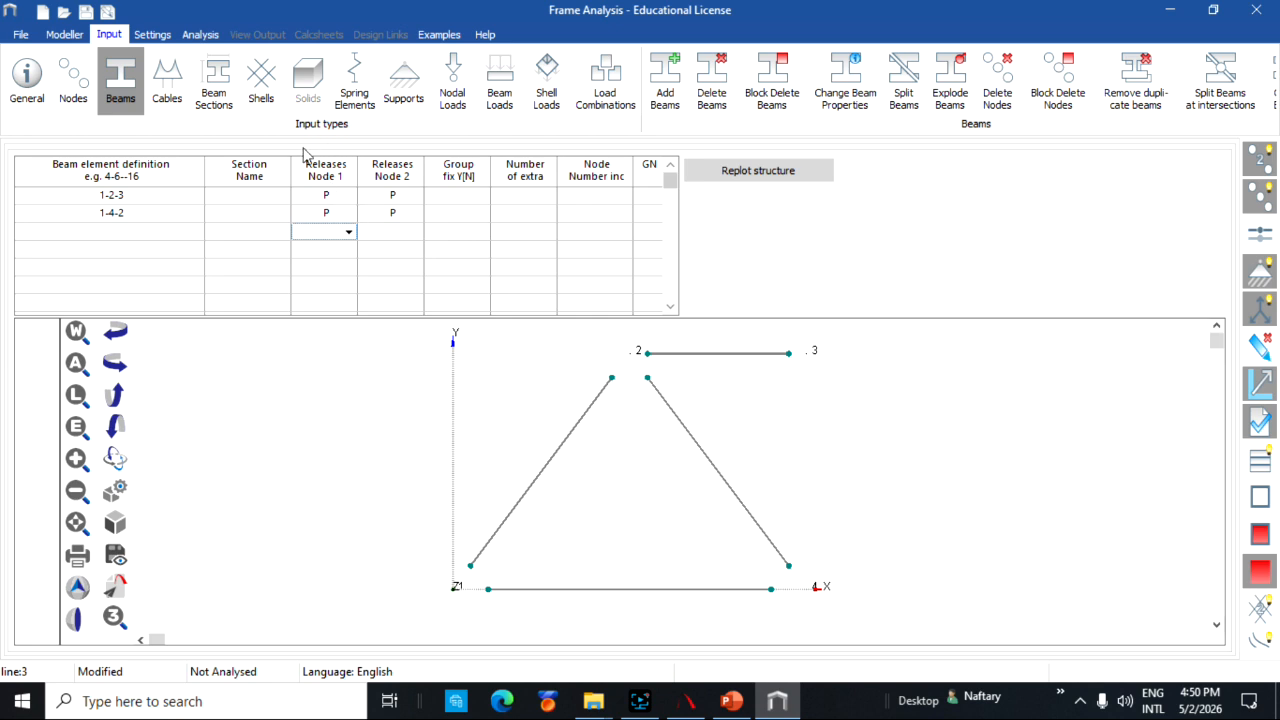
Step: Define a beam section named TM with material Steel:350W, and check the material's properties in the materials table
left_click(224, 90)
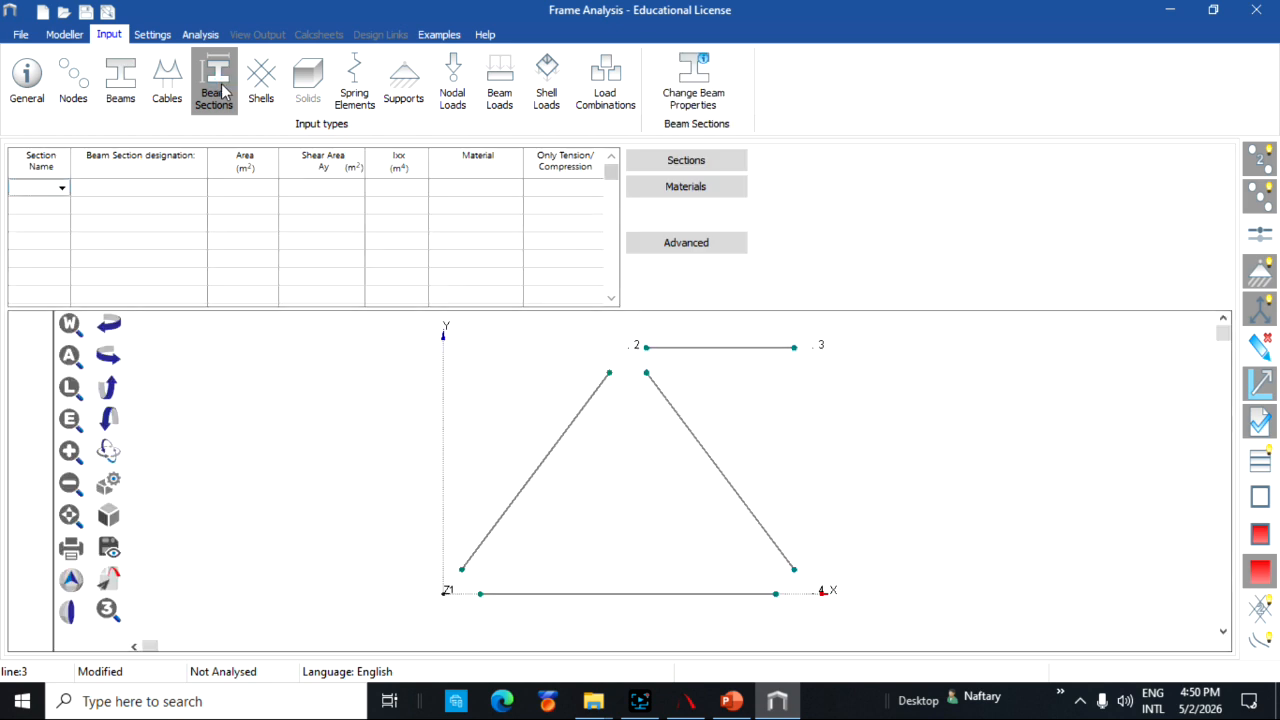
left_click(40, 188)
type("TM")
left_click(142, 191)
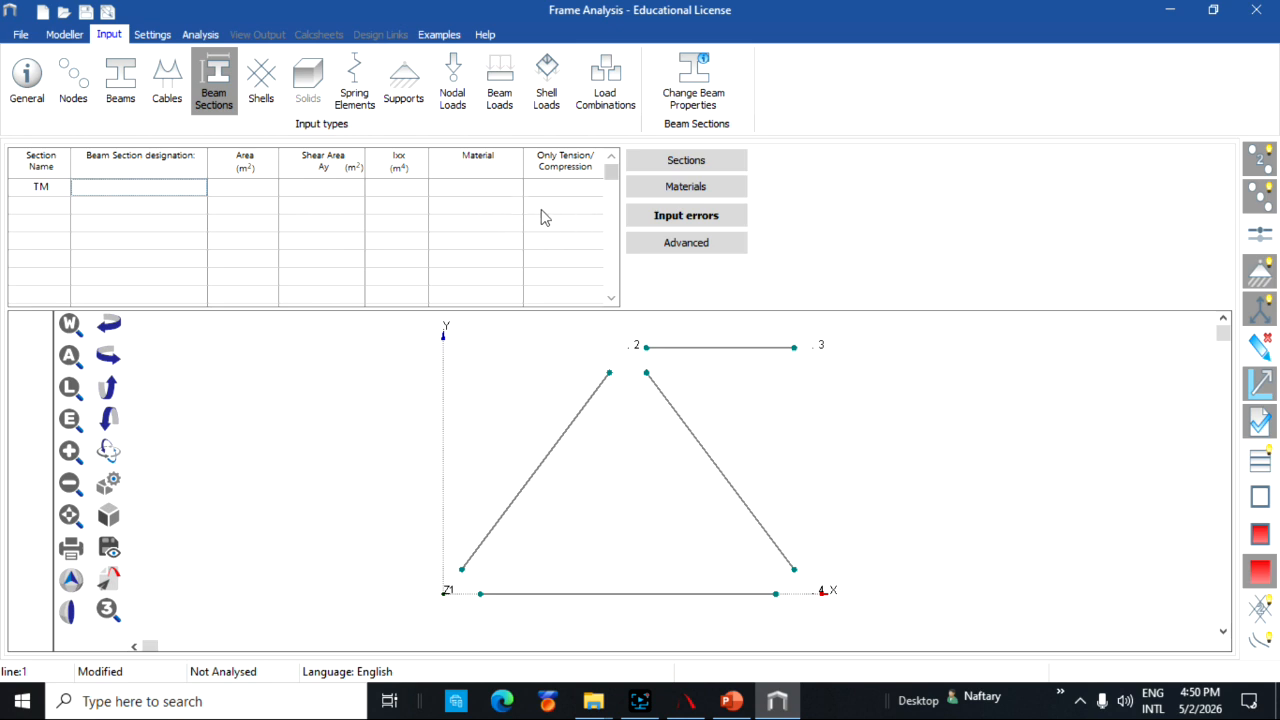
left_click(491, 189)
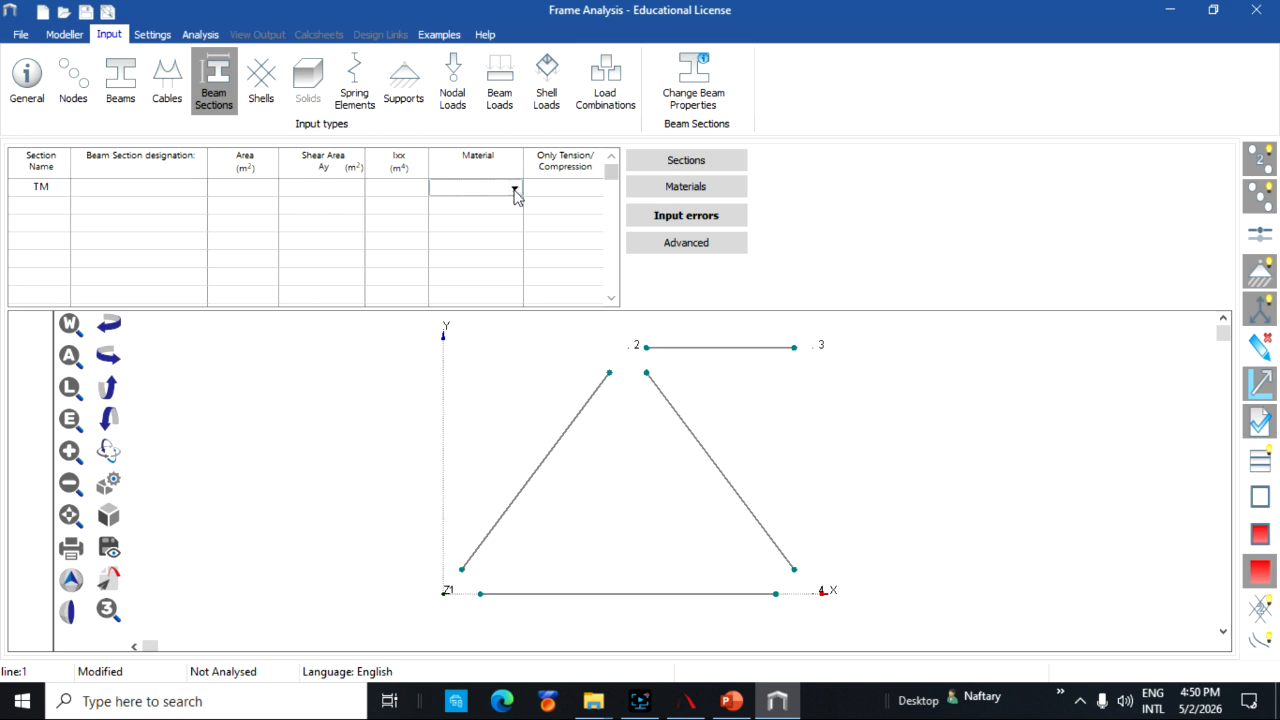
left_click(514, 190)
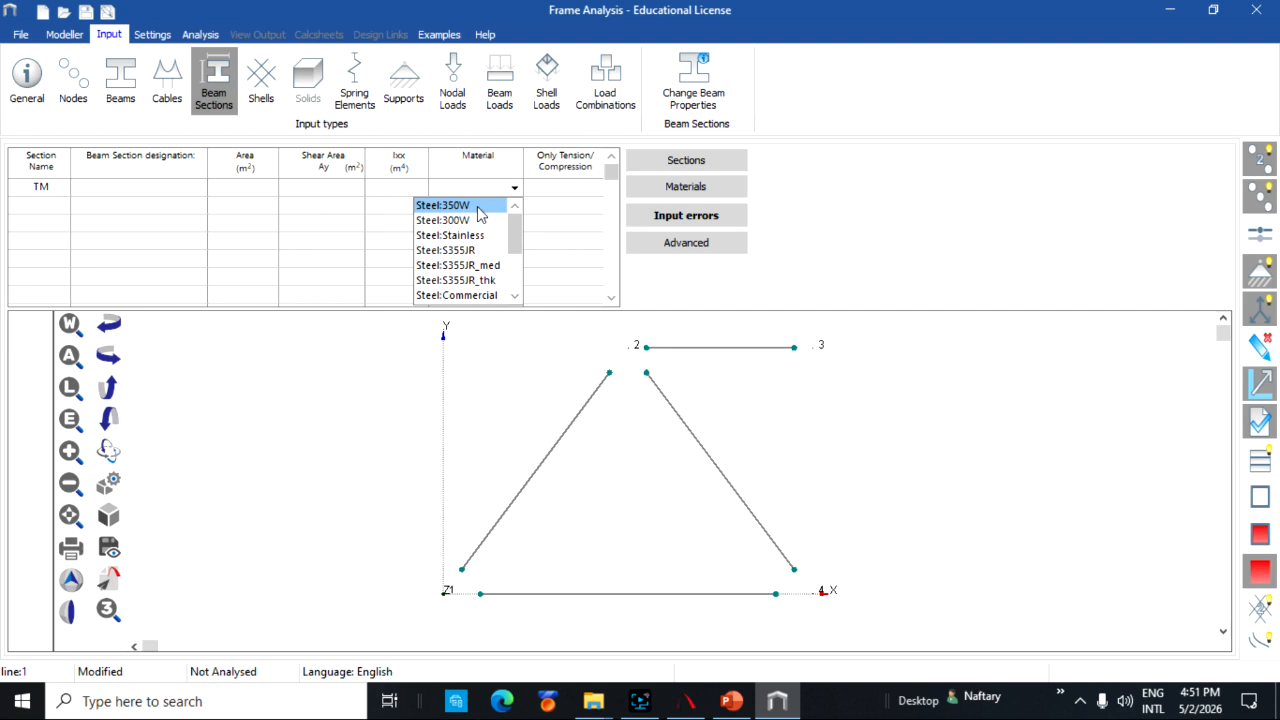
left_click(481, 206)
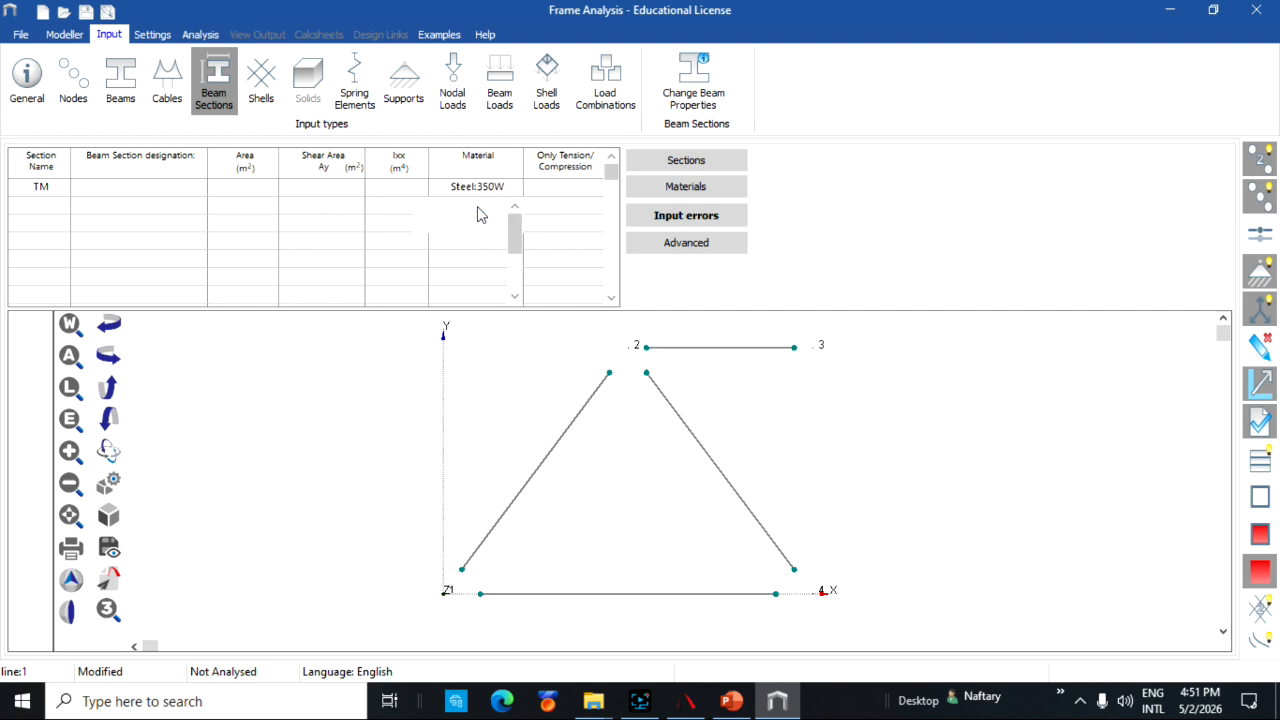
left_click(675, 190)
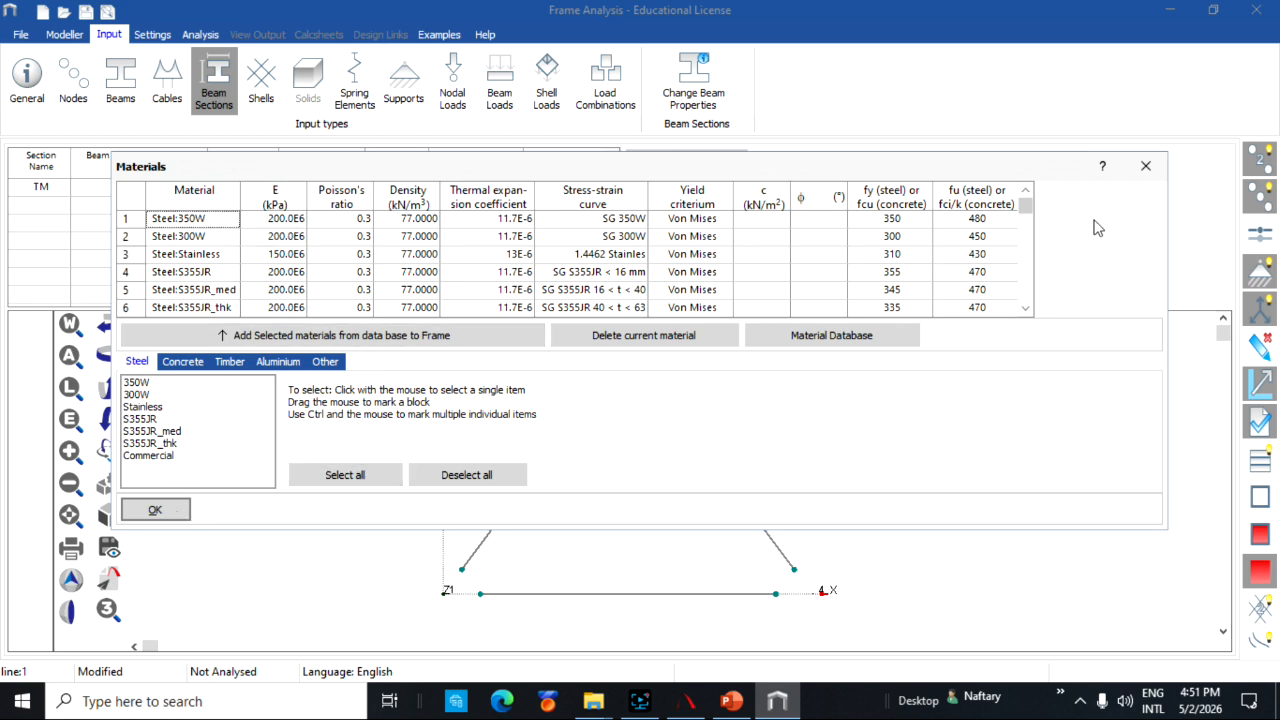
left_click(168, 509)
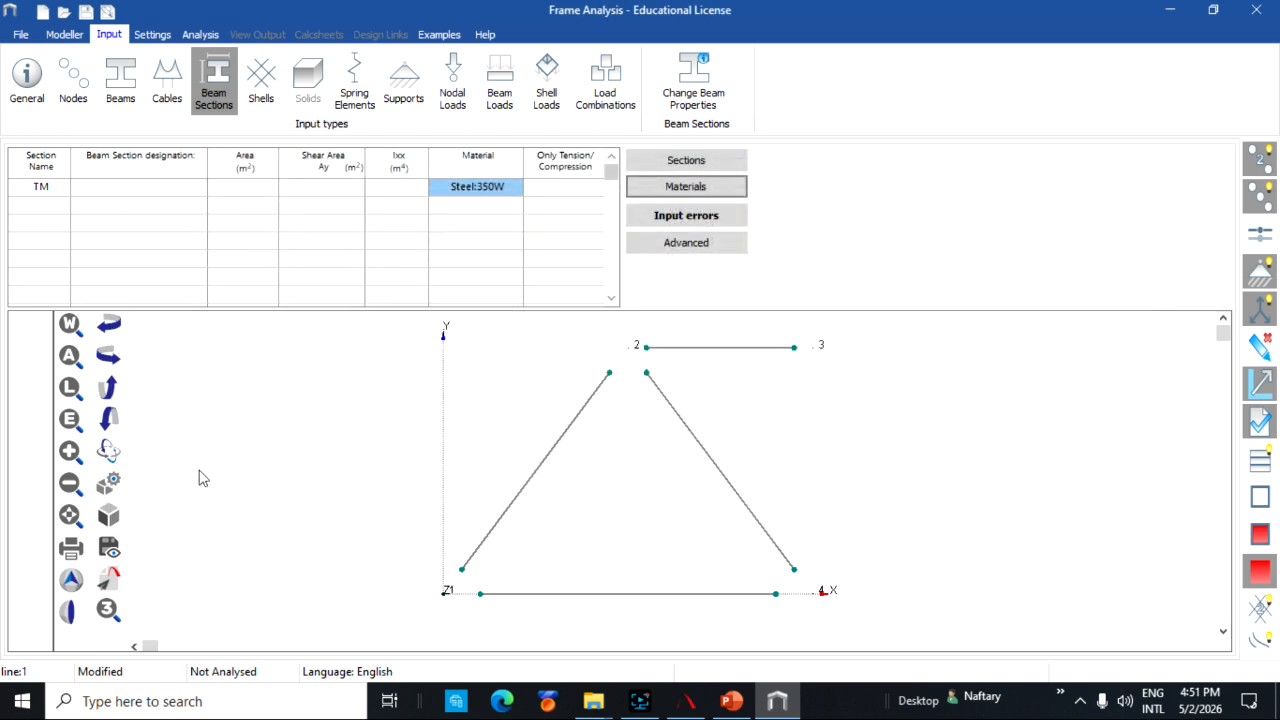
Step: Assign the 60x60x2.5 steel square hollow section from the section database to section TM
left_click(121, 190)
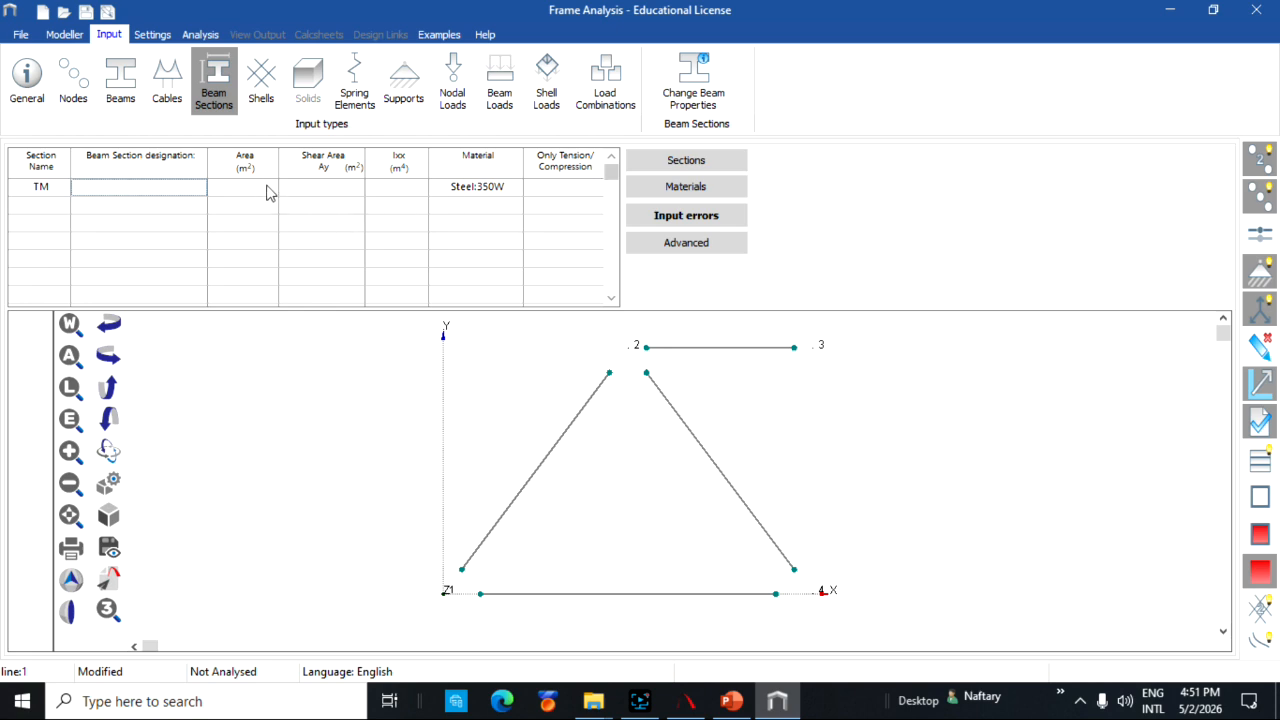
left_click(686, 161)
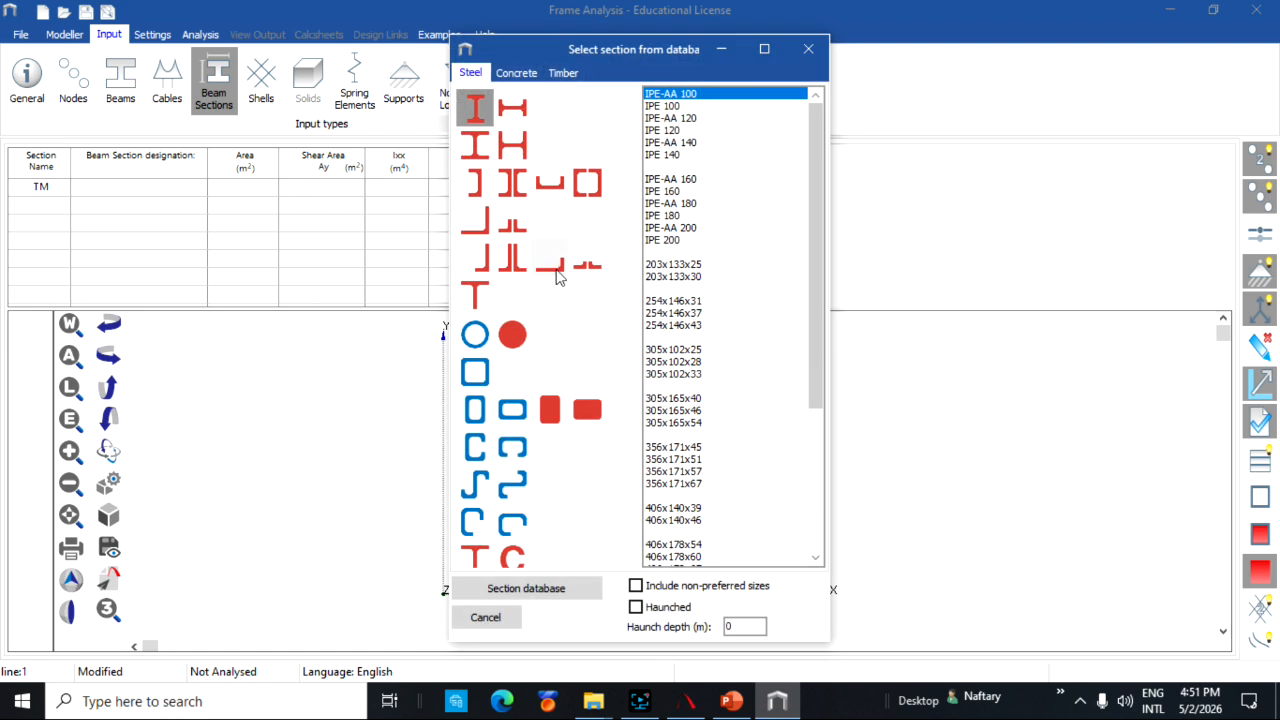
left_click(478, 415)
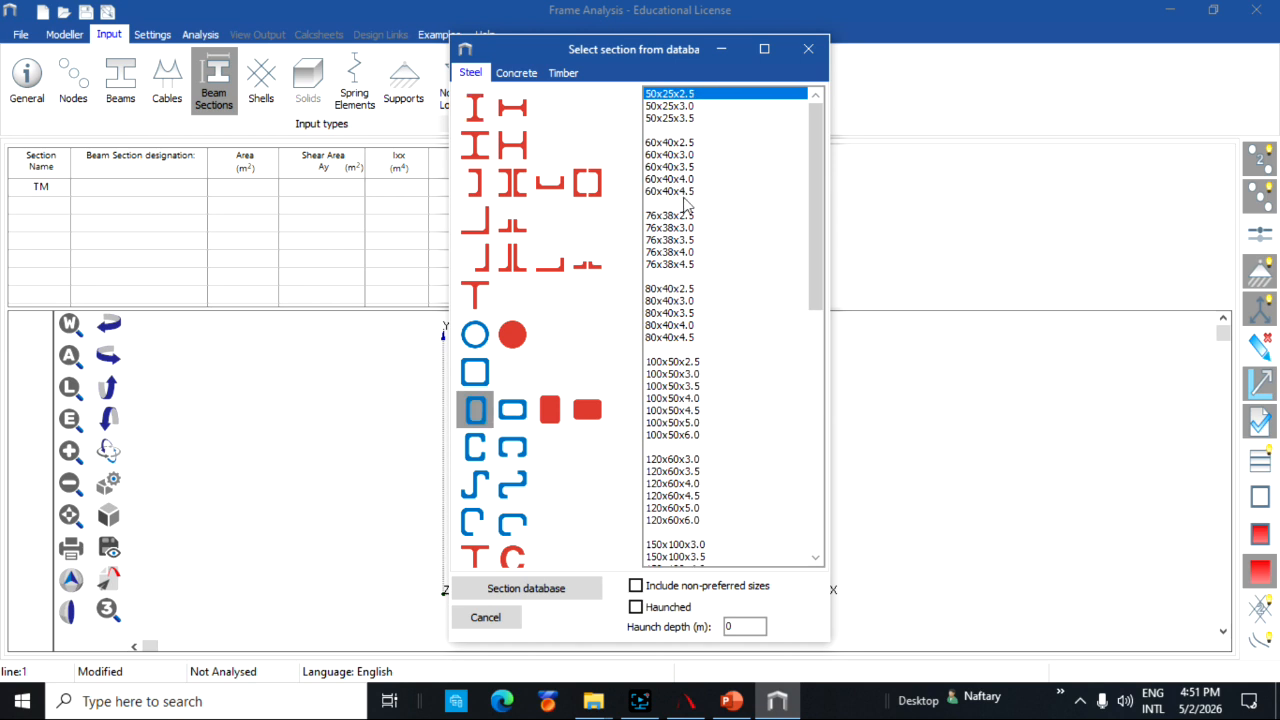
scroll(676, 300, "down", 1)
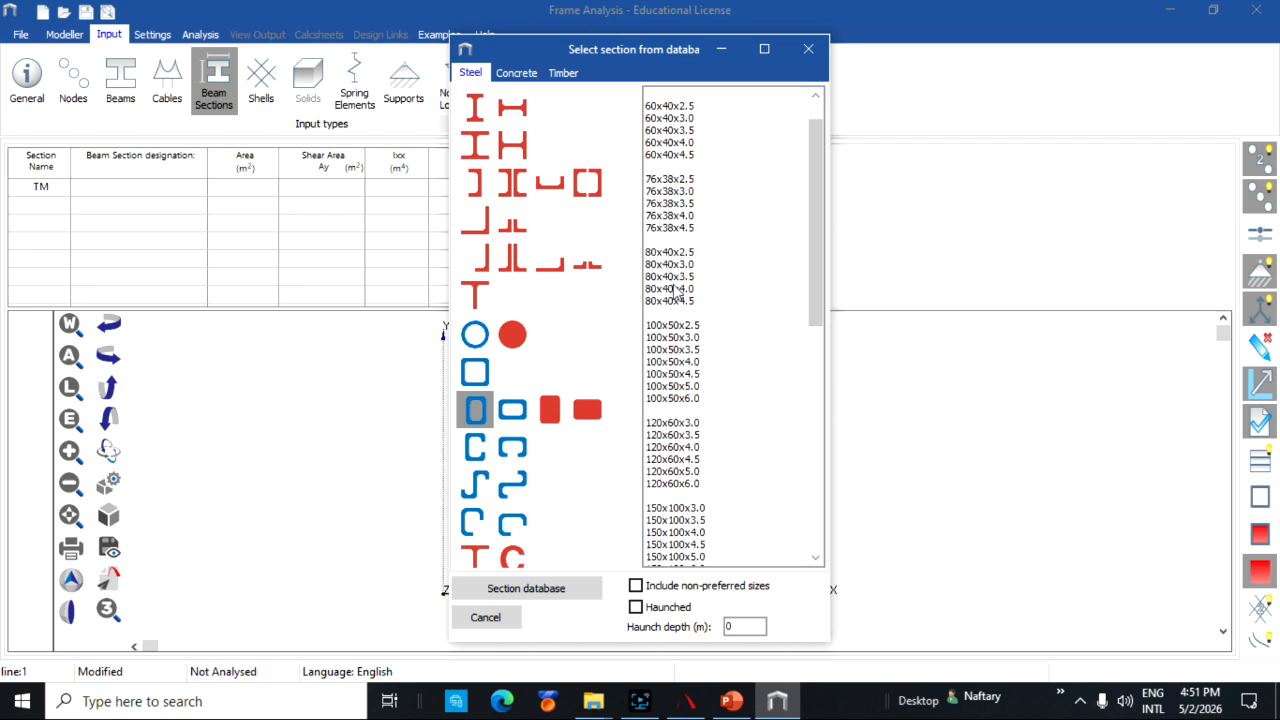
scroll(676, 292, "up", 1)
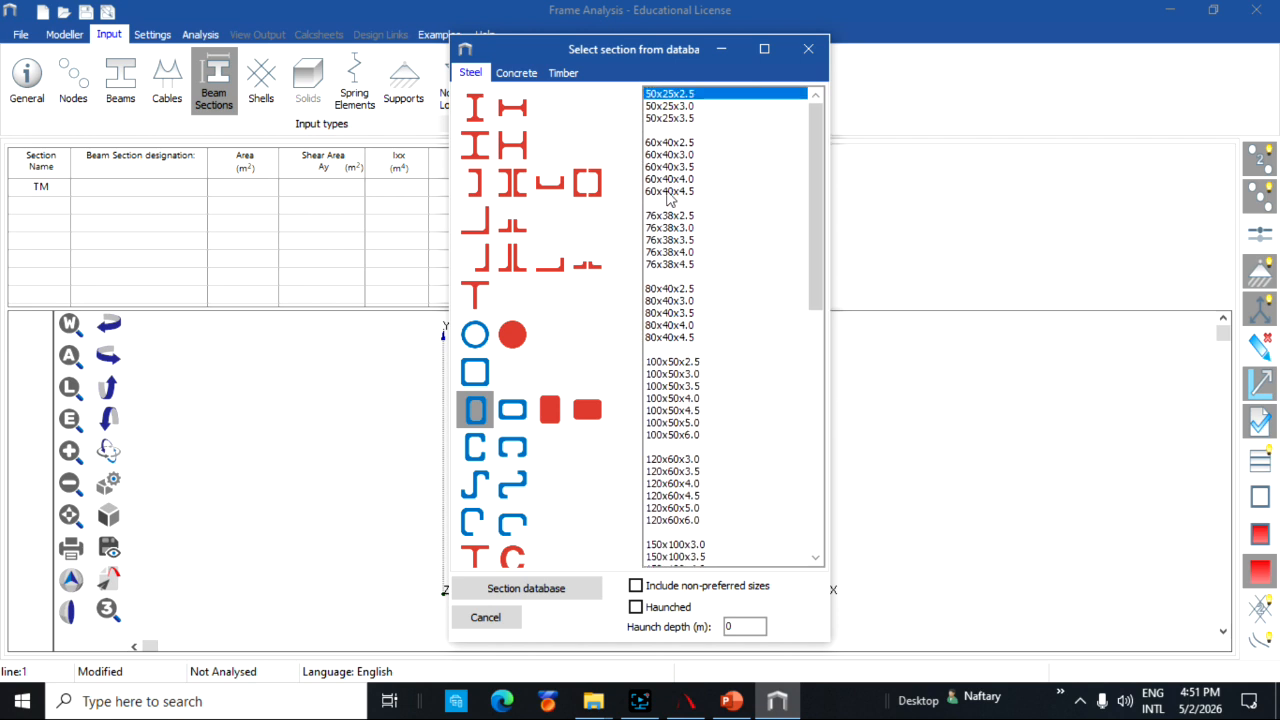
left_click(476, 374)
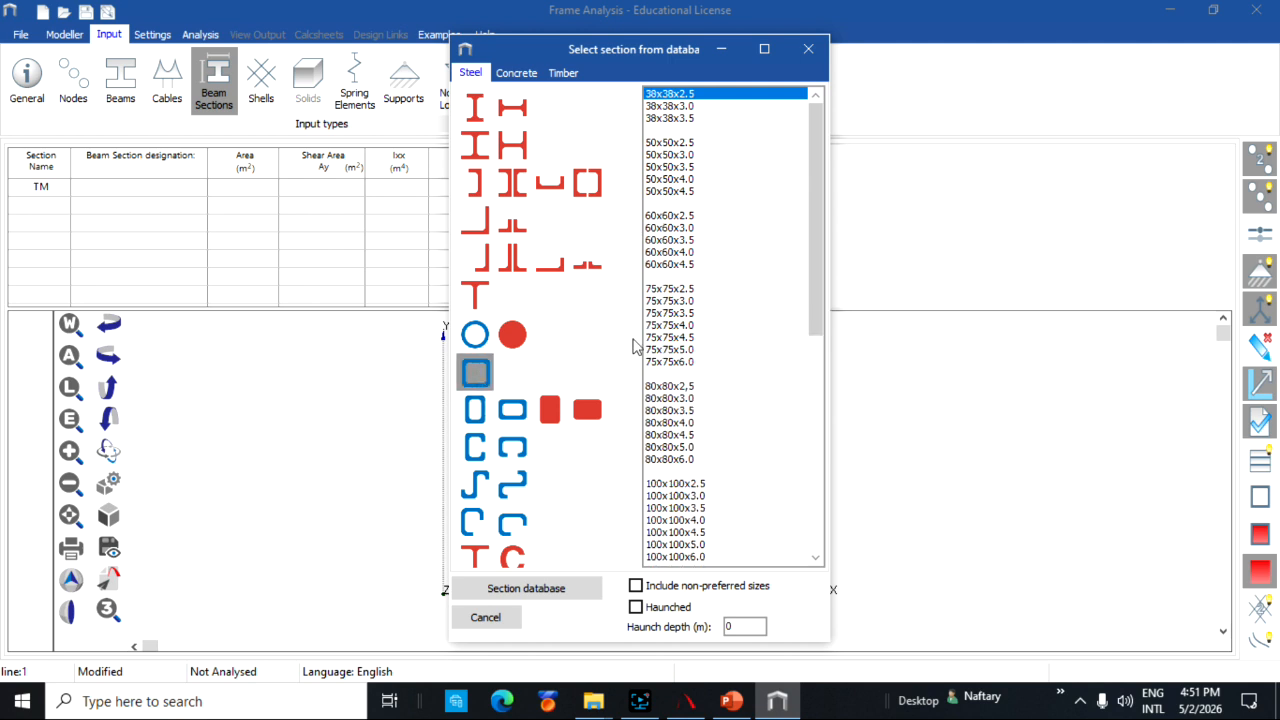
double_click(667, 216)
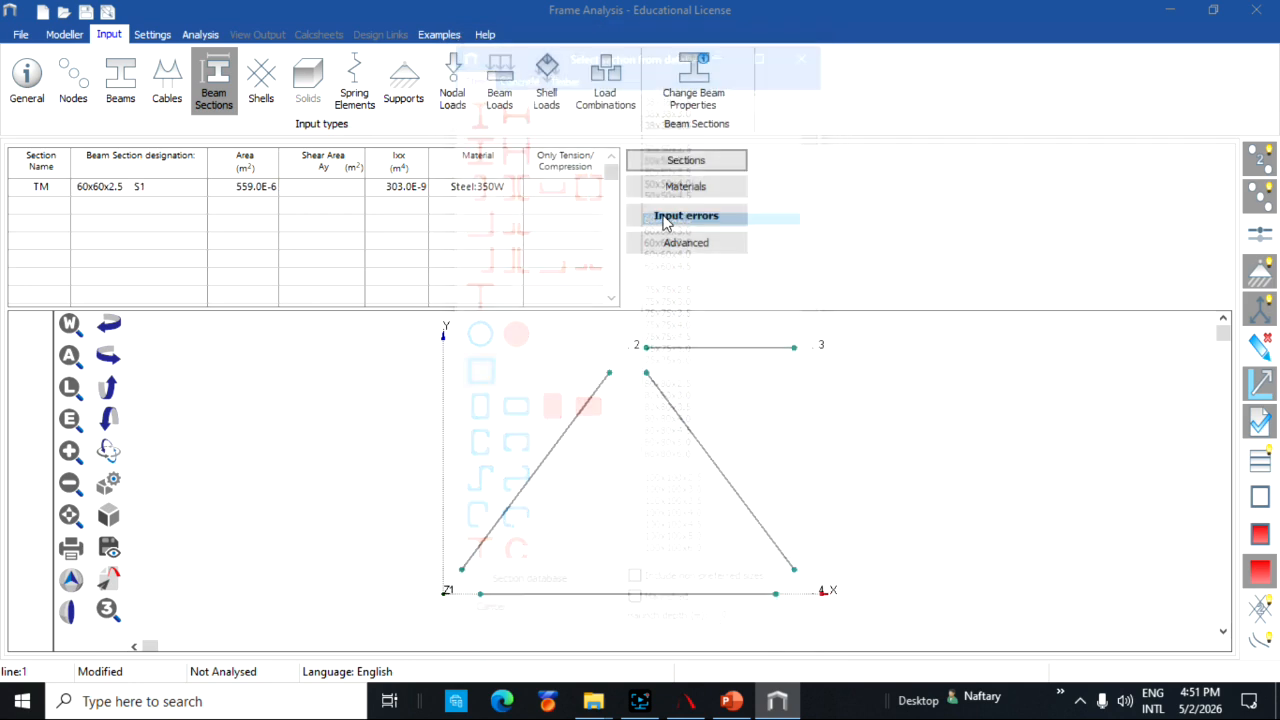
Step: Set the cross-sectional area of section TM to 600.0E-6 m²
left_click(244, 191)
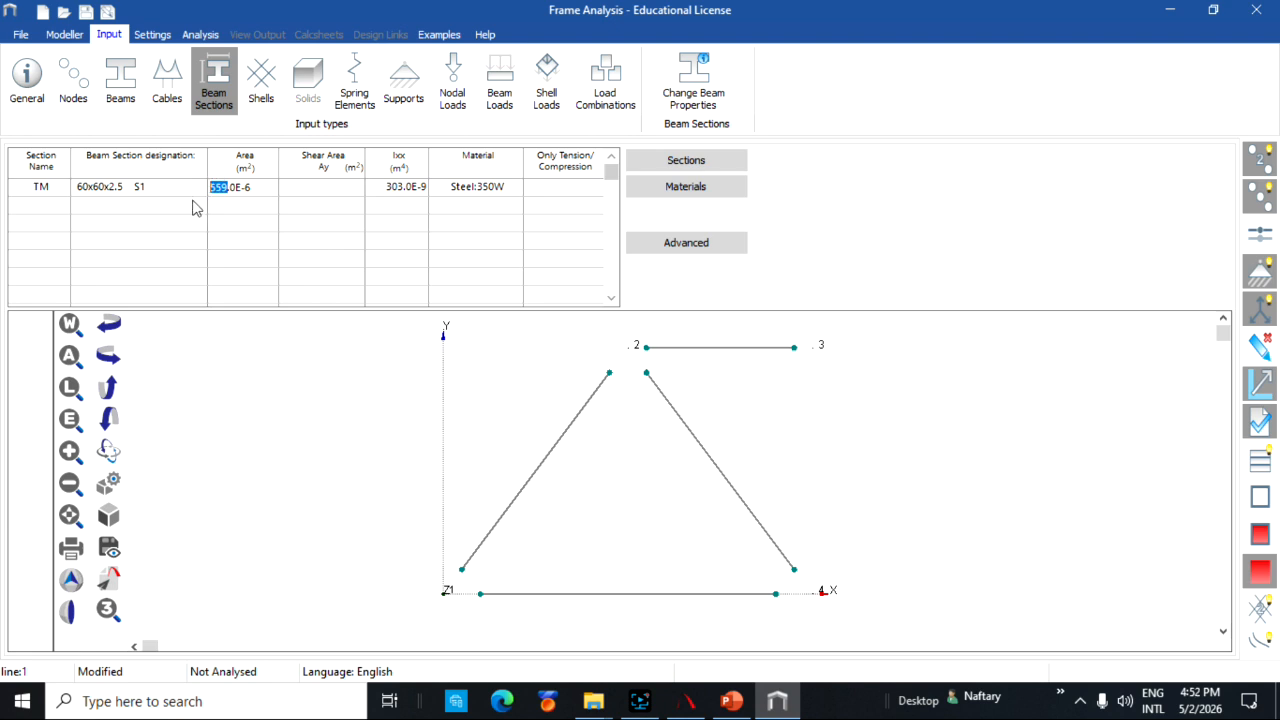
type("600")
left_click(225, 257)
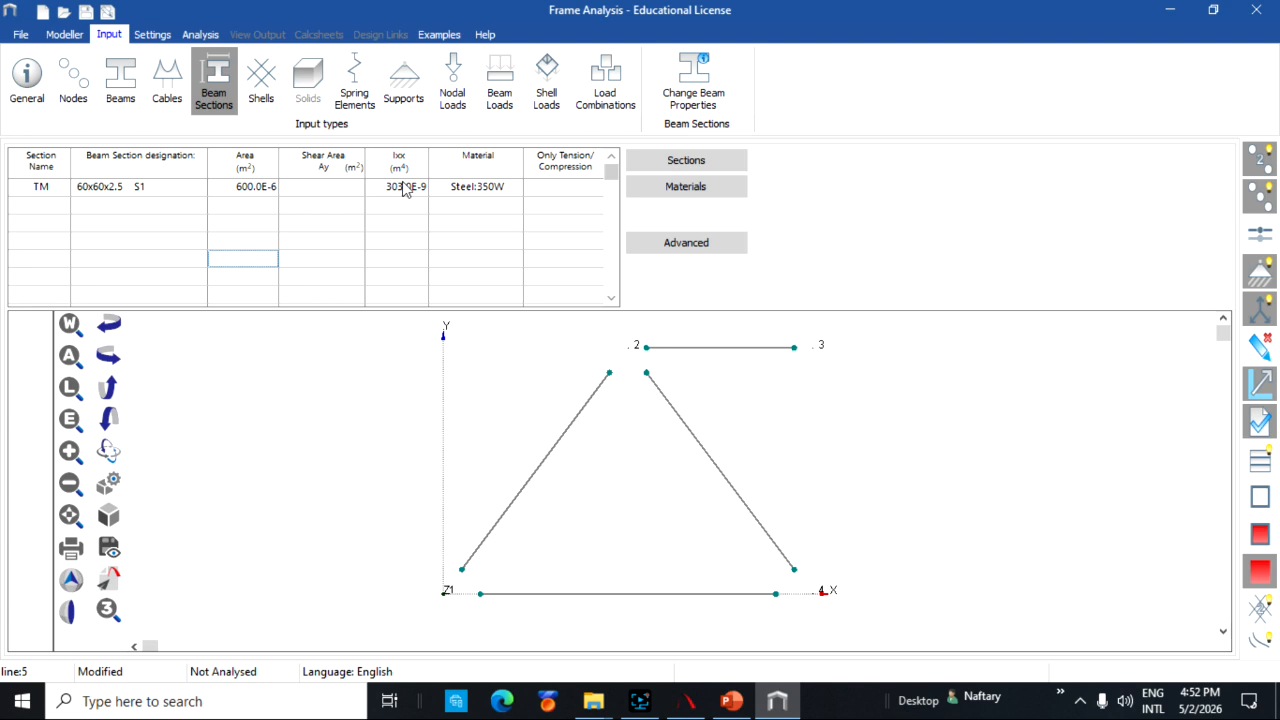
left_click(239, 188)
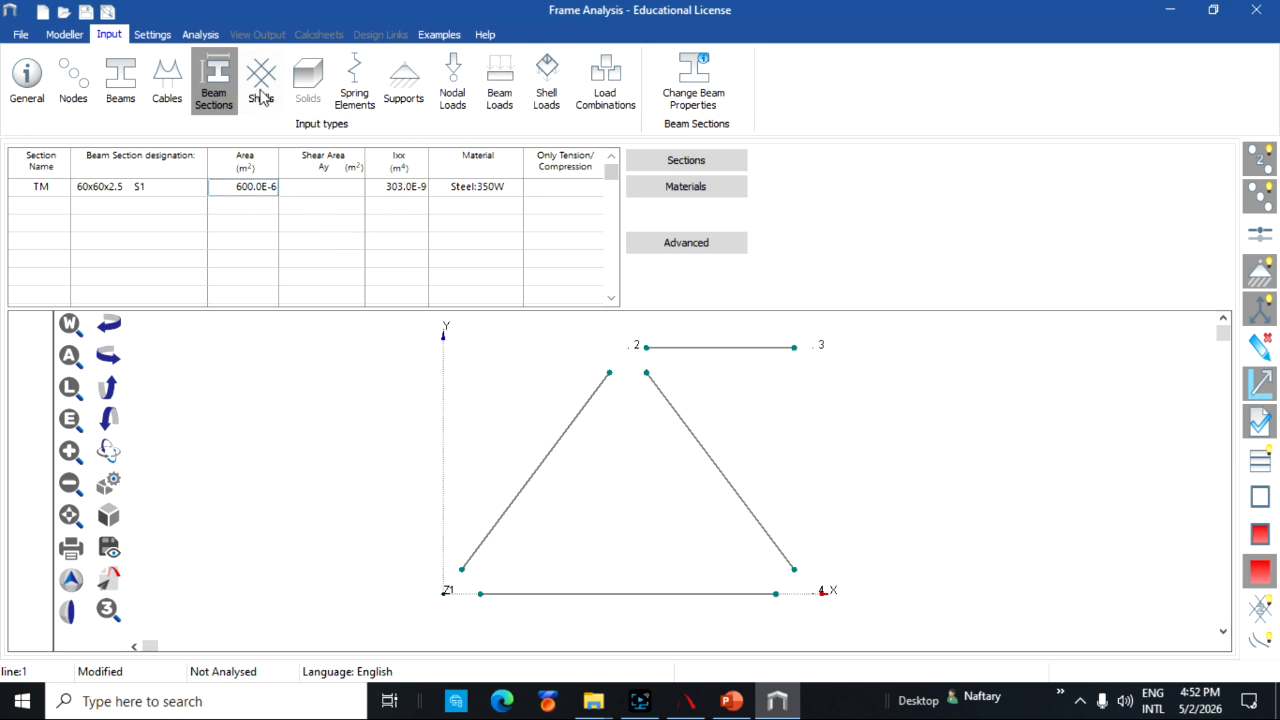
Step: Enter supports at node numbers 4 and 5, and set the fixity of node 4 to XY
left_click(415, 96)
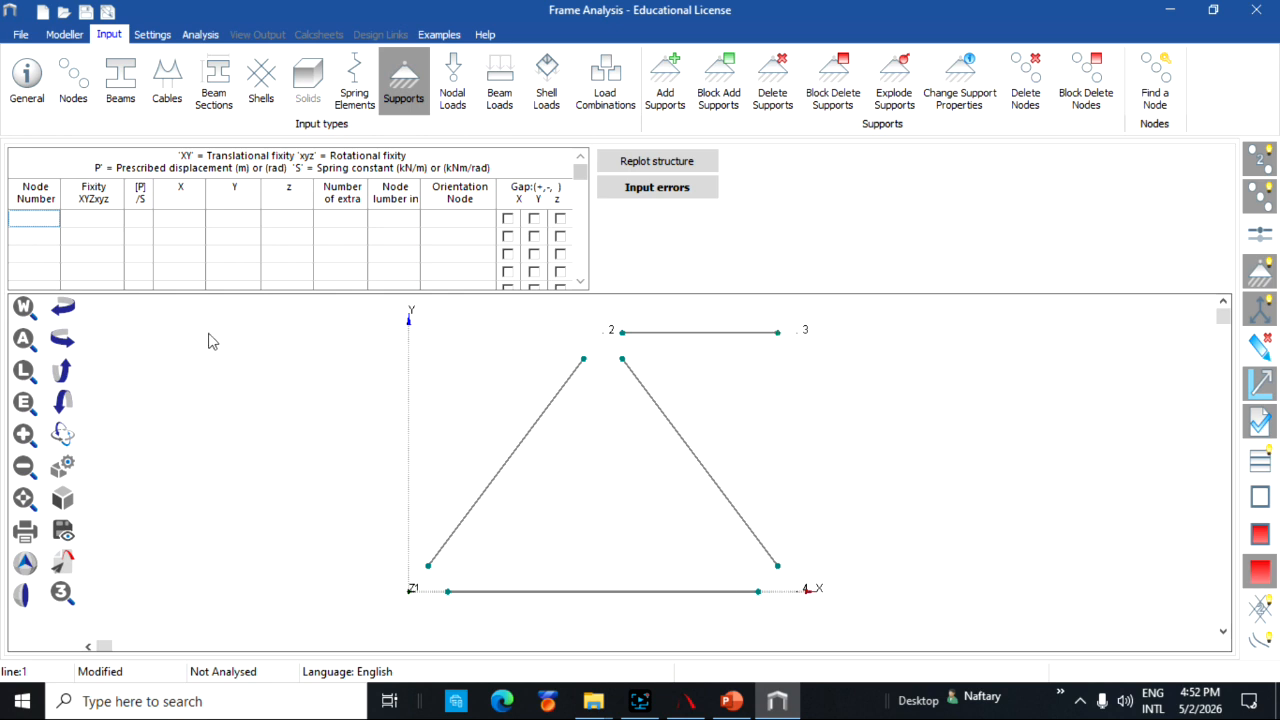
type("4")
left_click(40, 240)
type("5")
left_click(86, 219)
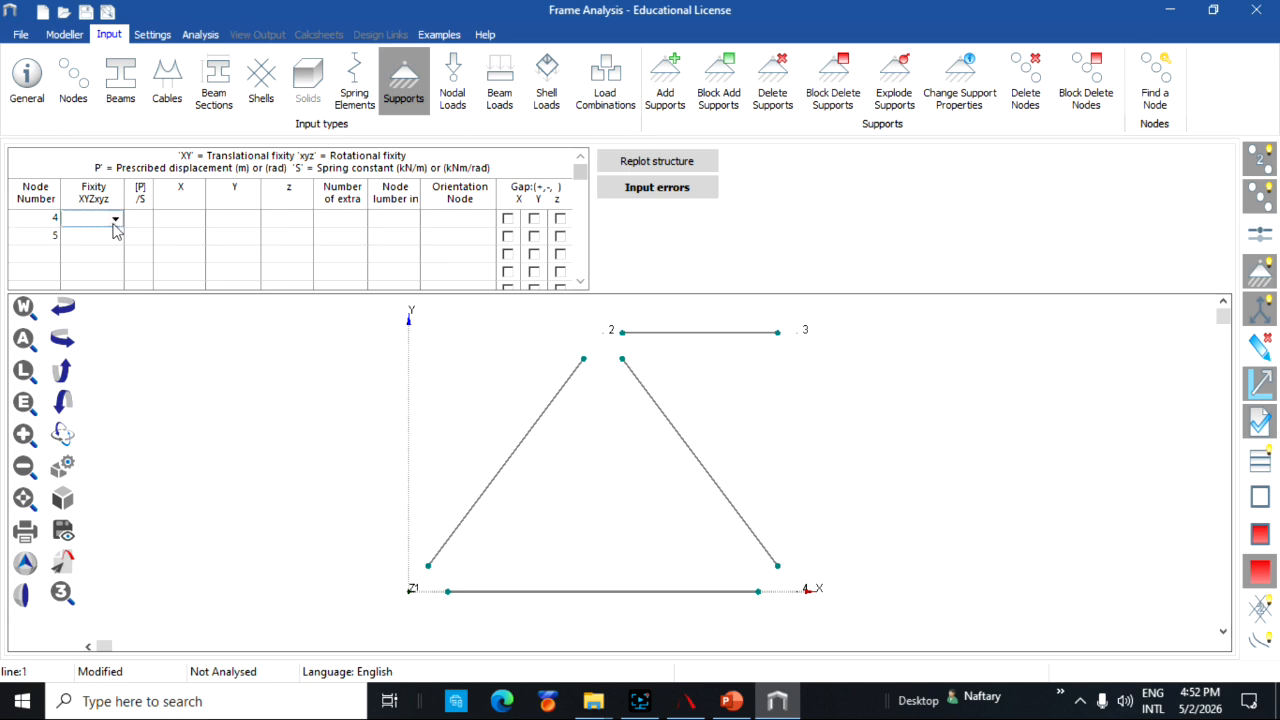
left_click(115, 220)
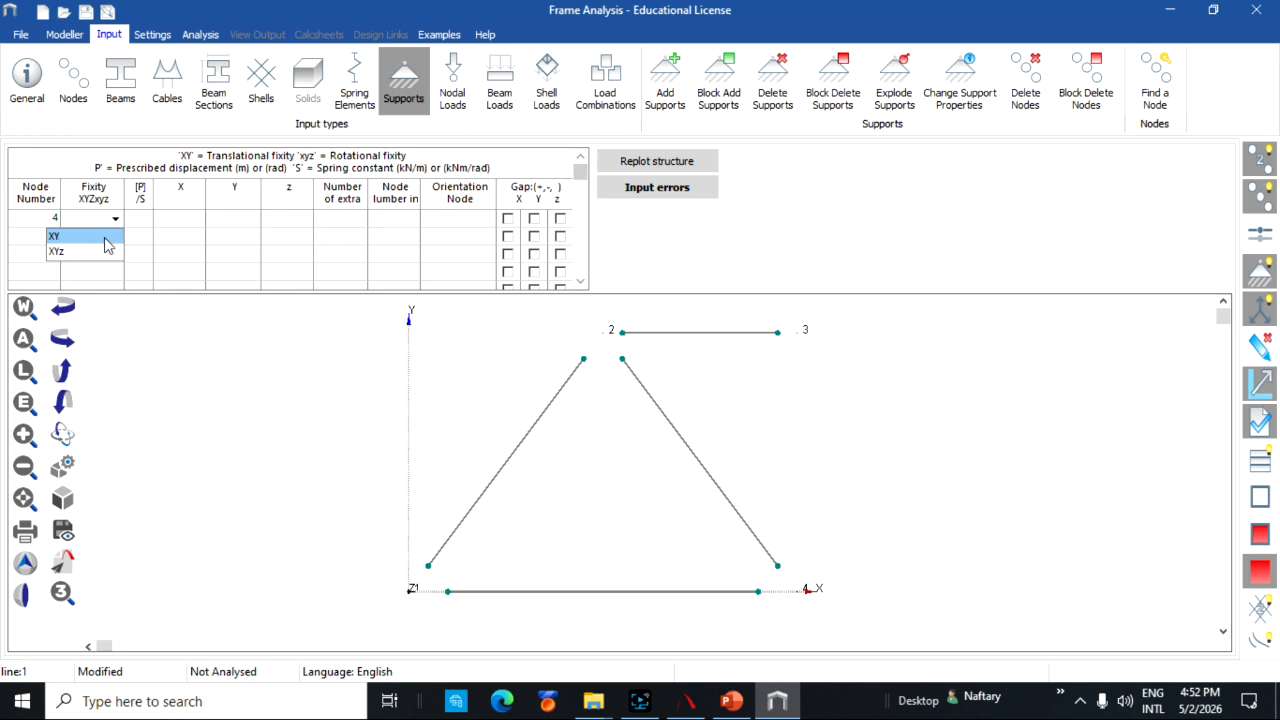
left_click(105, 238)
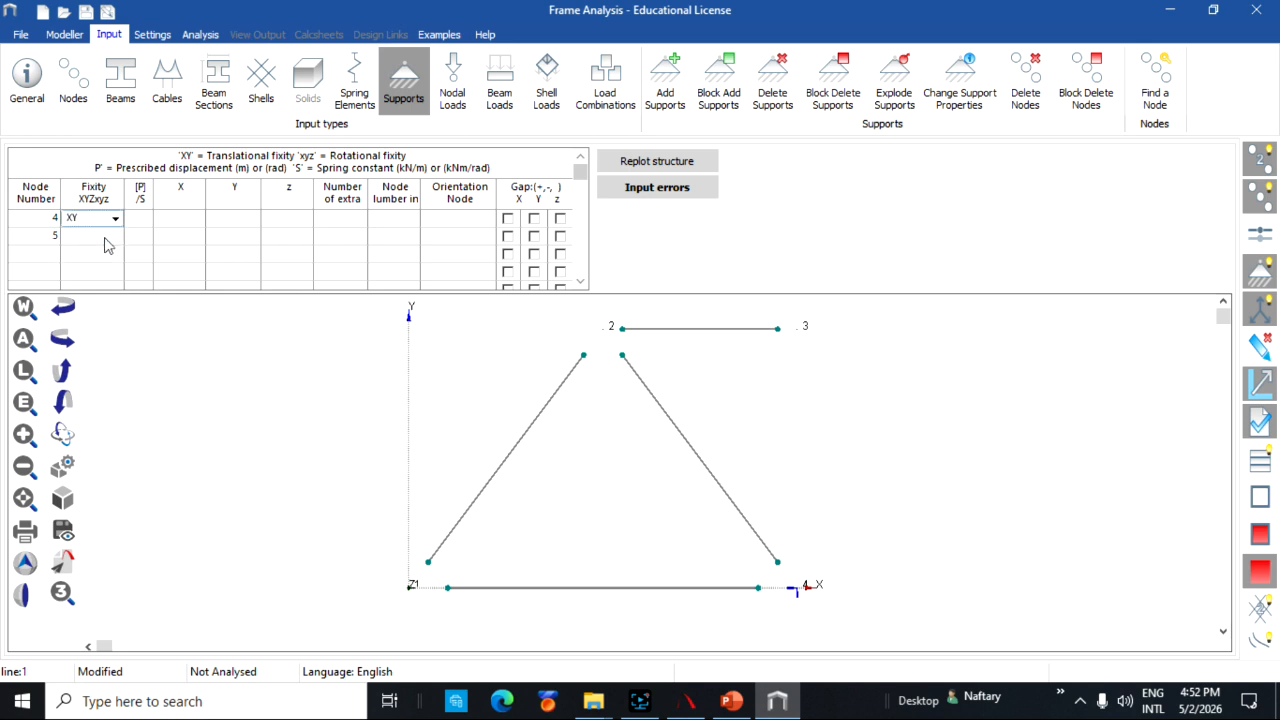
Step: Set the second support's fixity to XY and change its node number to 3
left_click(108, 238)
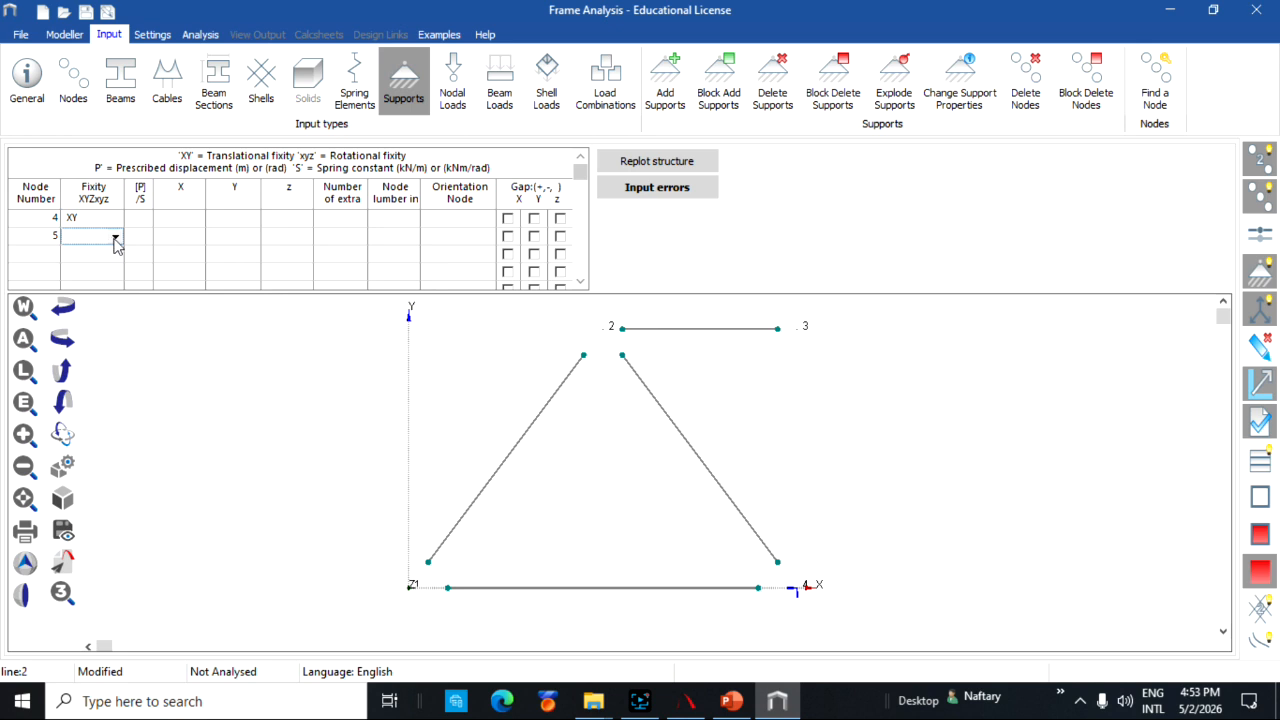
left_click(115, 238)
left_click(87, 252)
left_click(55, 244)
type("3")
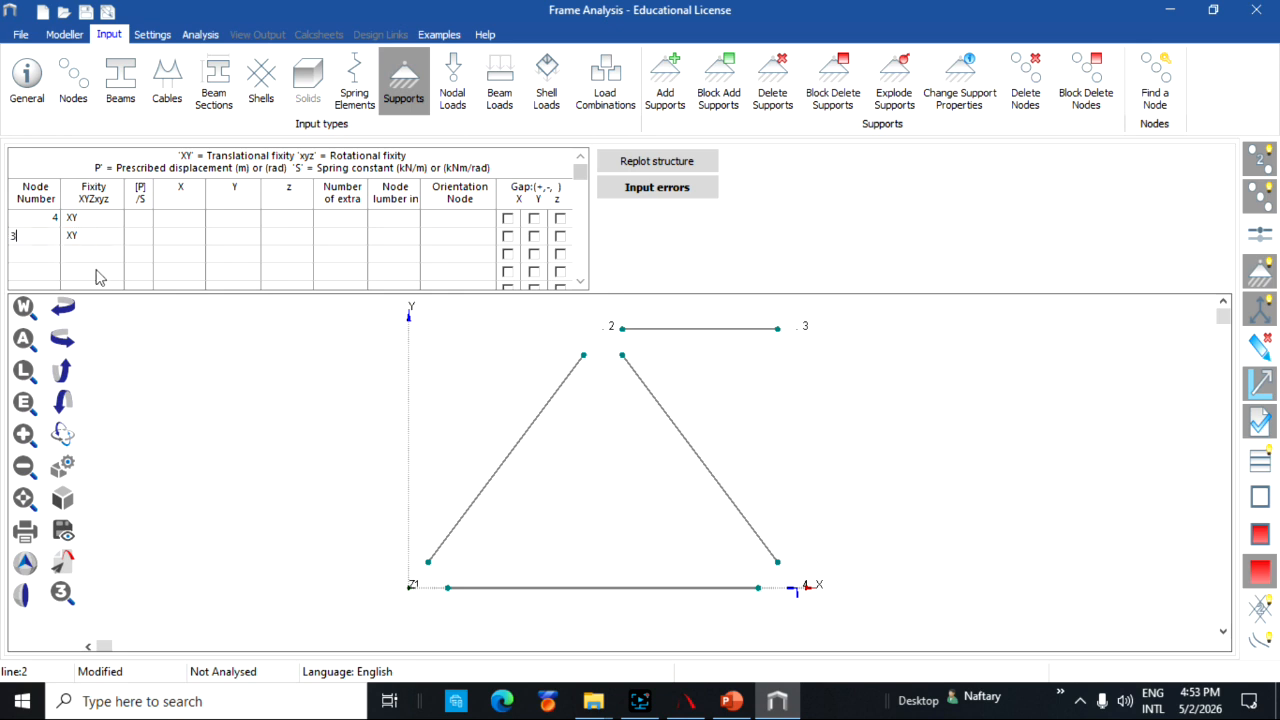
left_click(95, 268)
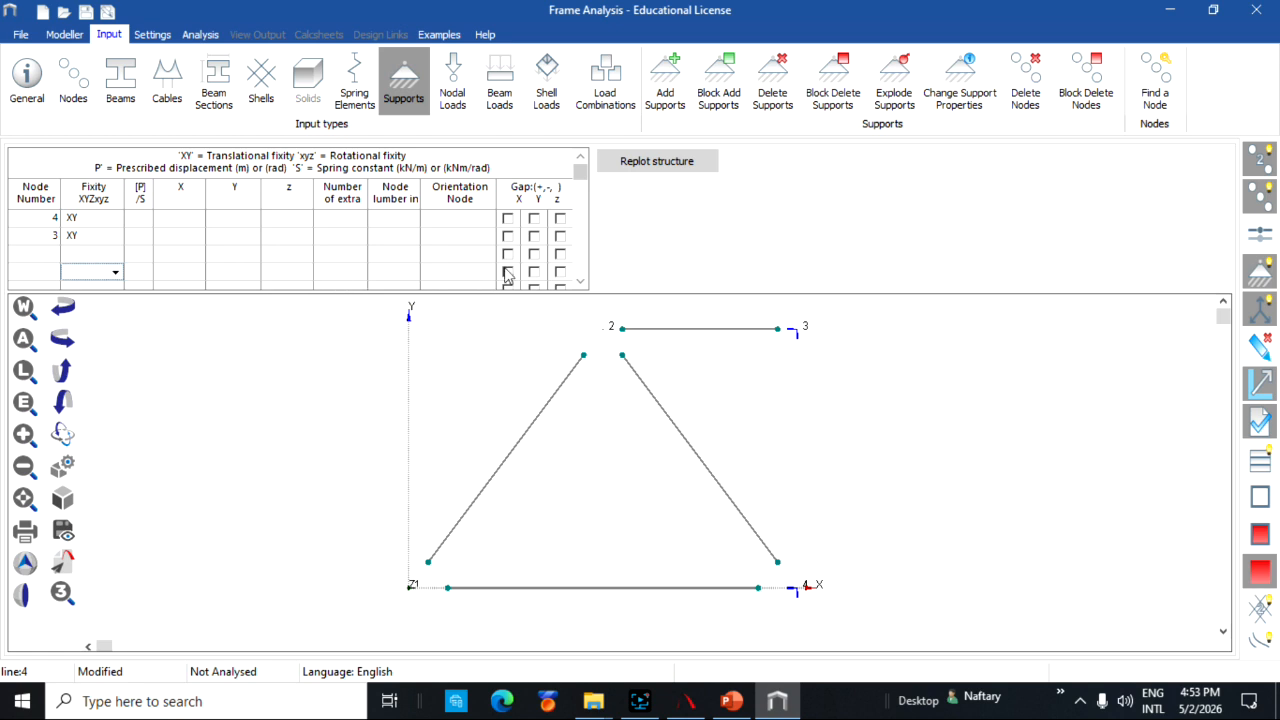
Step: Add a nodal load in load case 1 at node 1 with Py of -5 kN
left_click(454, 88)
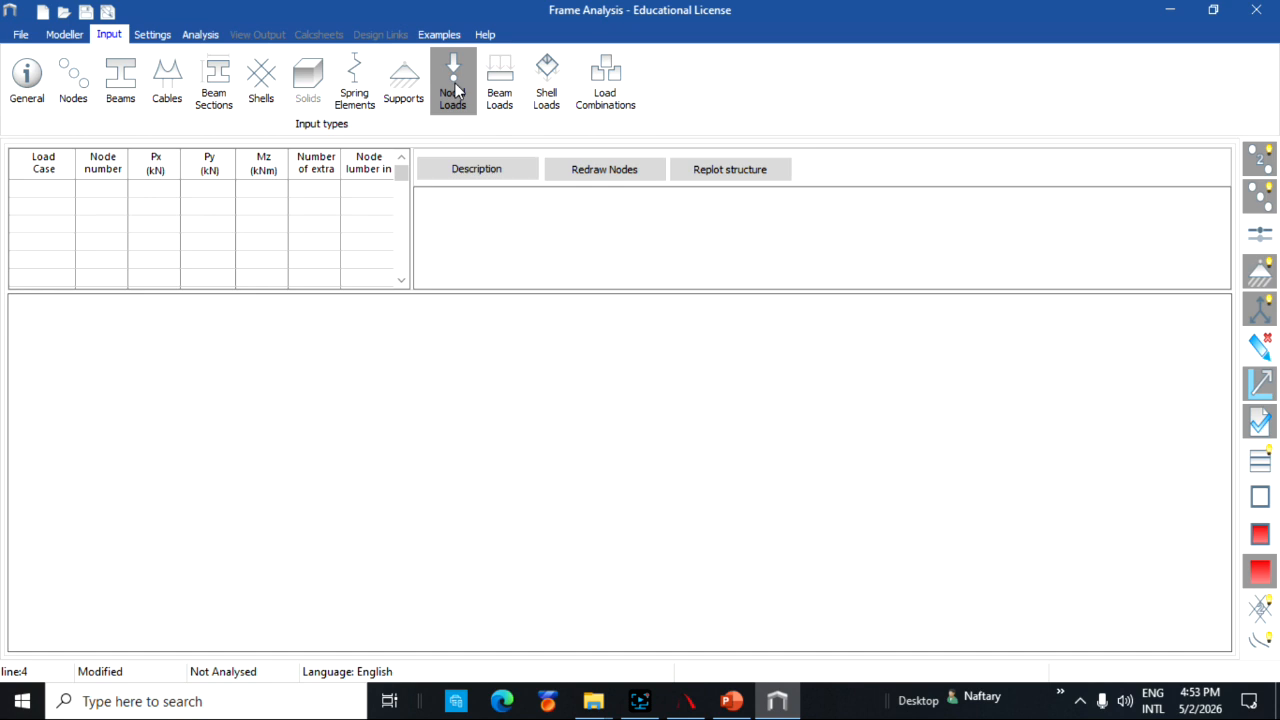
left_click(49, 191)
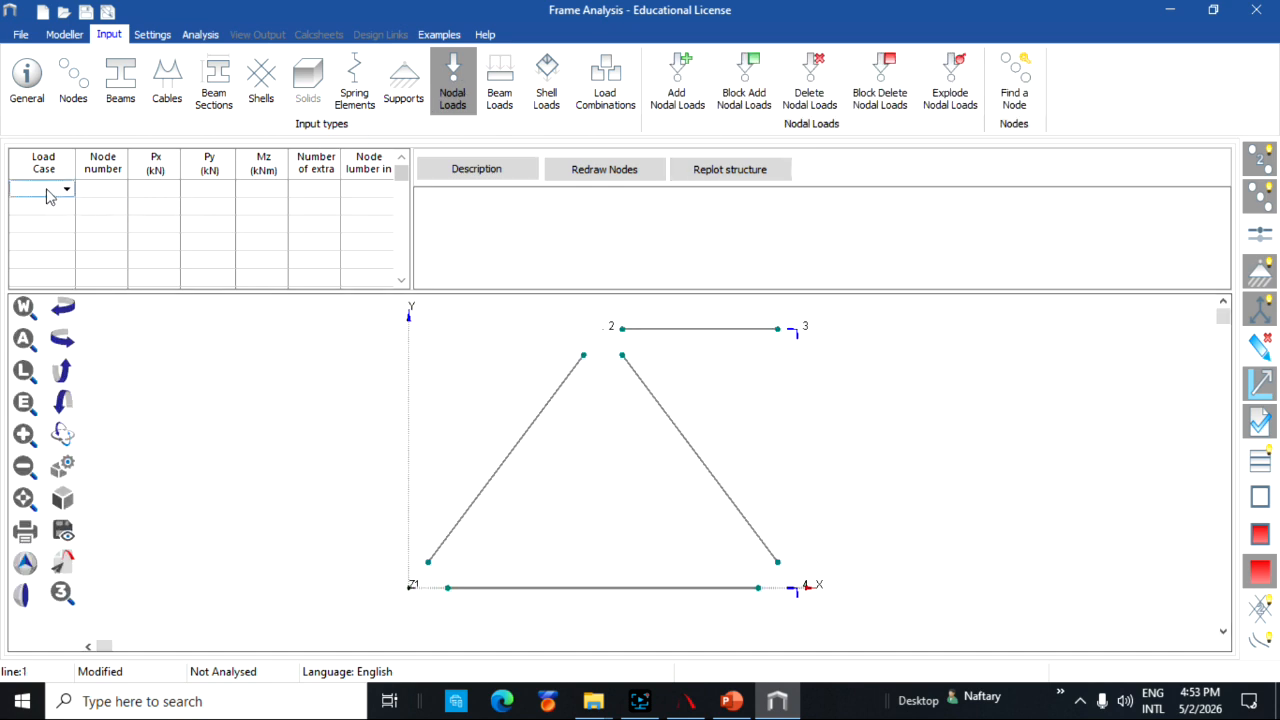
type("1")
left_click(114, 194)
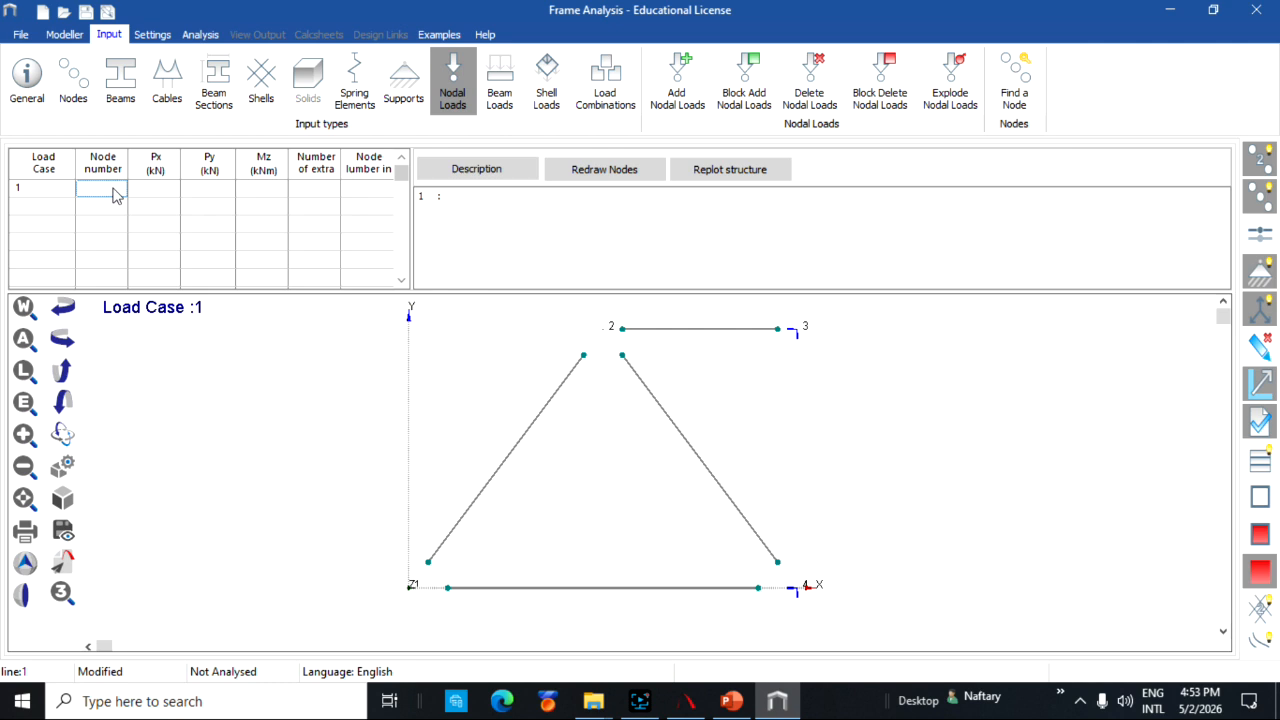
type("1")
left_click(150, 192)
left_click(220, 195)
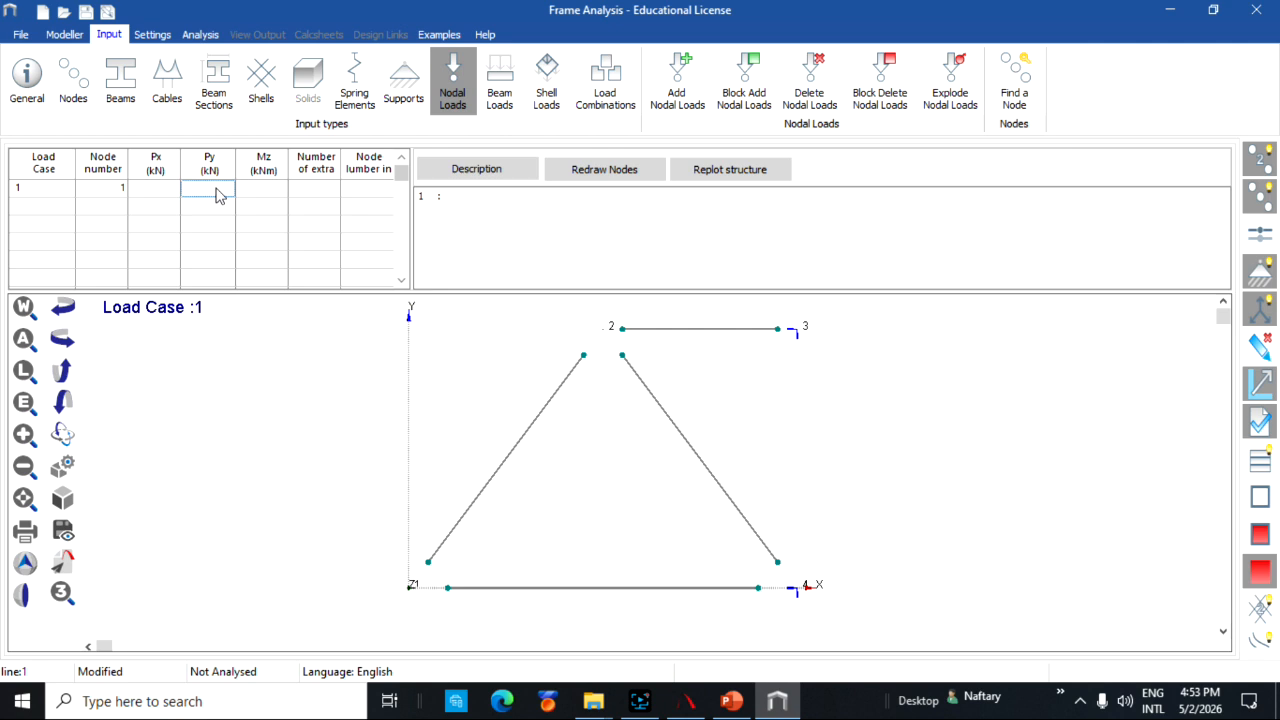
type("-")
type("5")
key("Return")
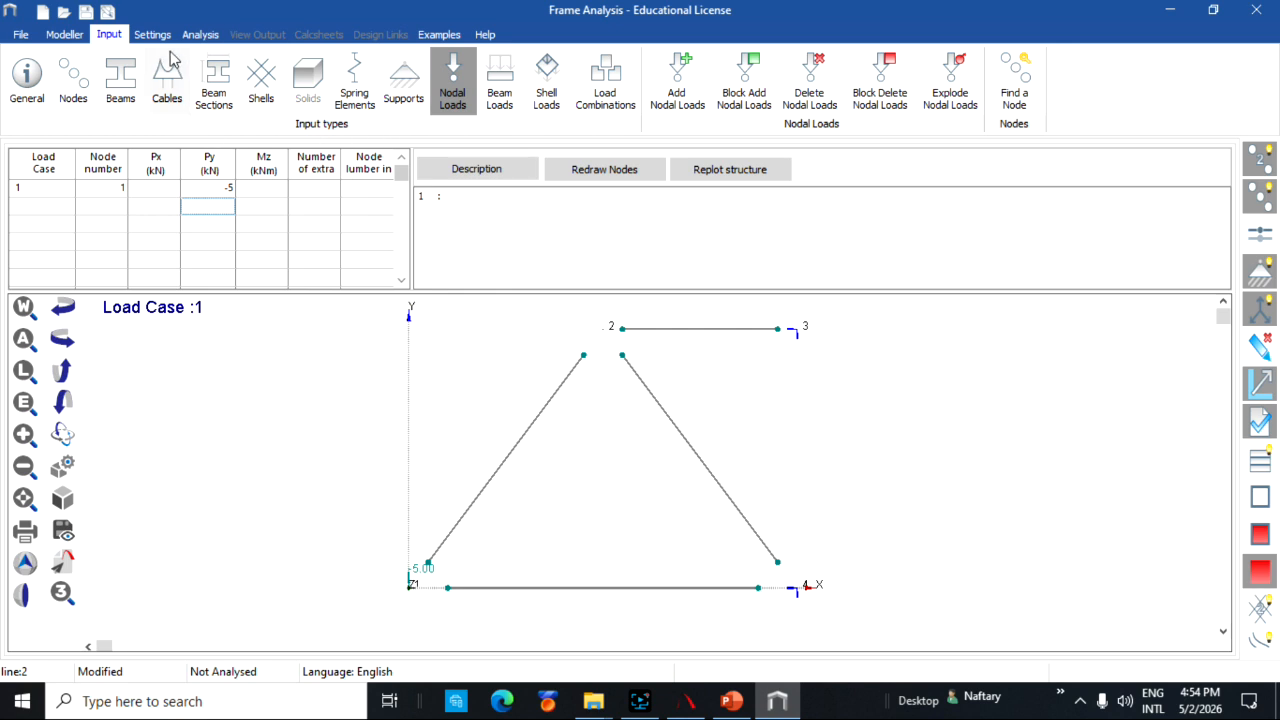
Step: Check the analysis settings and the nodal load input, and run the linear analysis
left_click(199, 36)
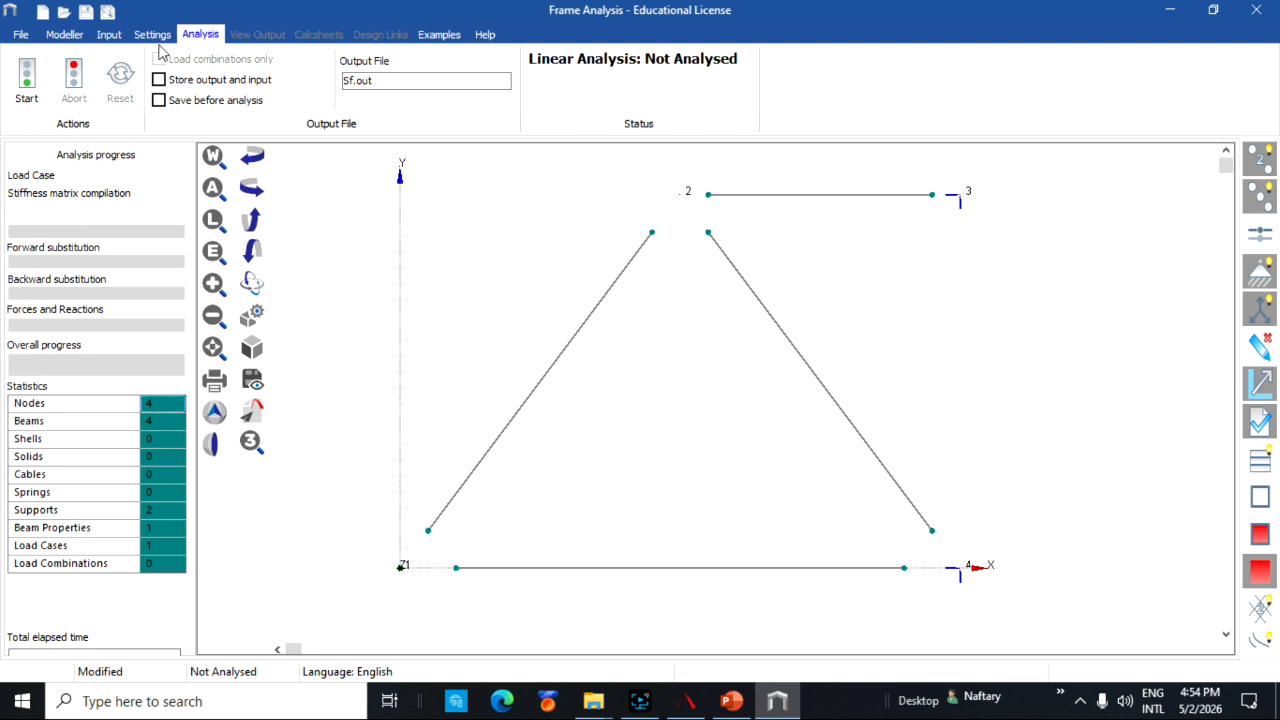
left_click(151, 37)
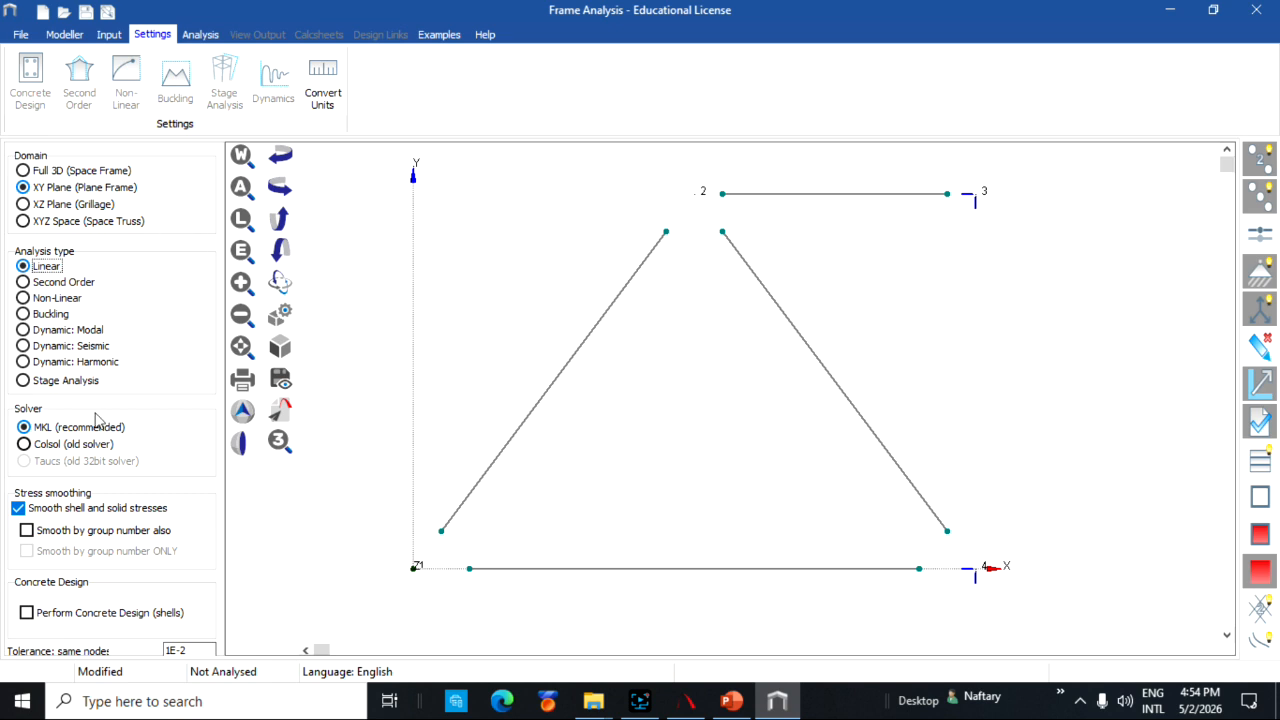
left_click(109, 34)
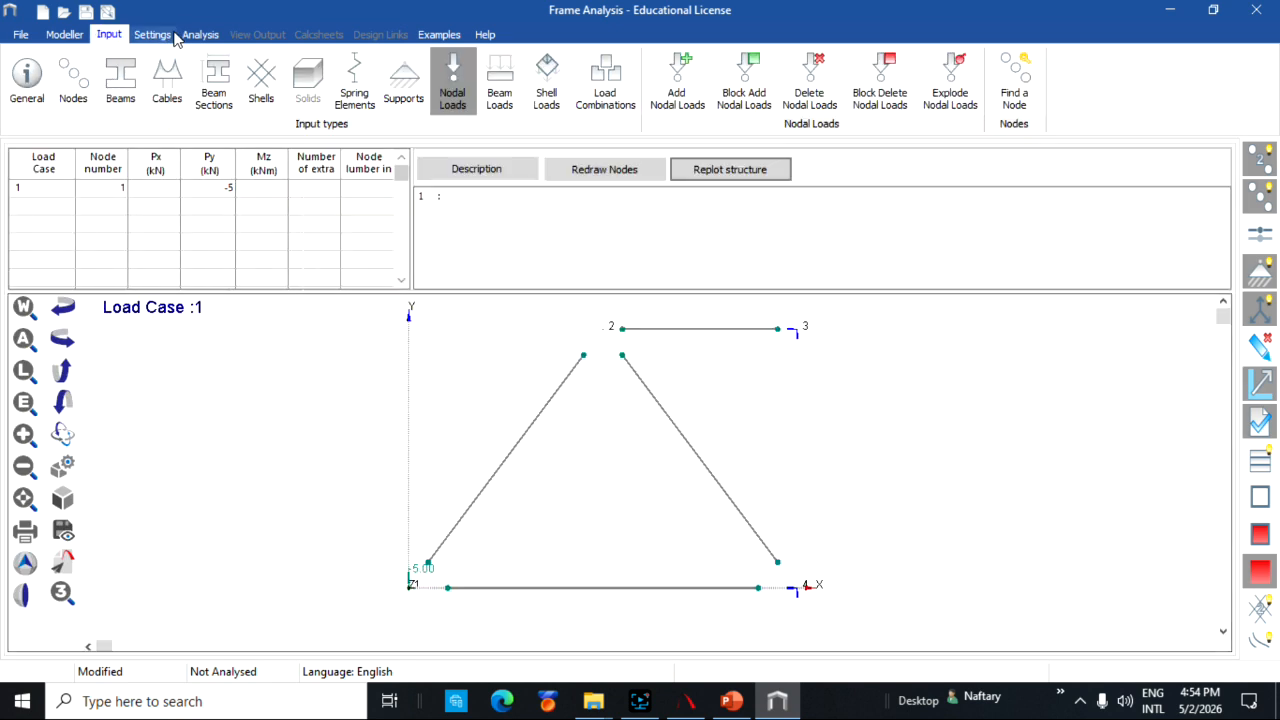
left_click(200, 34)
left_click(30, 78)
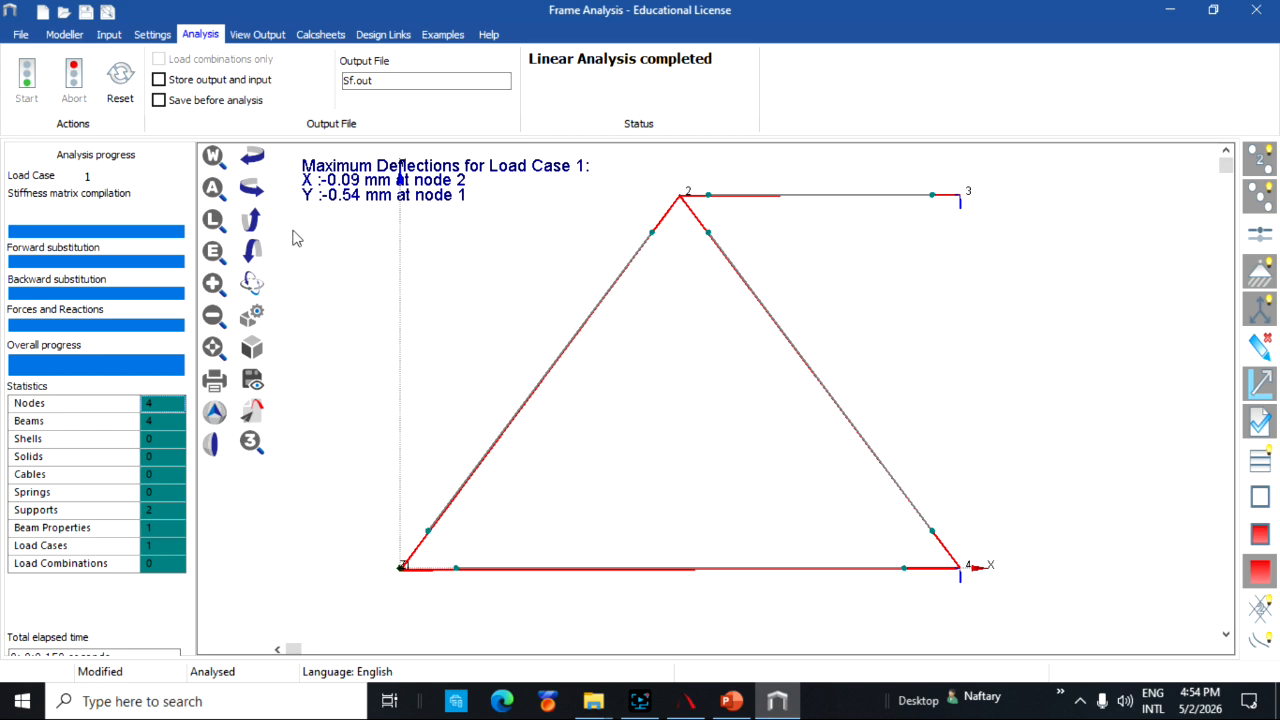
Step: Try to view the deflection output of the truss, and return to the maximum deflections in the analysis results
left_click(255, 34)
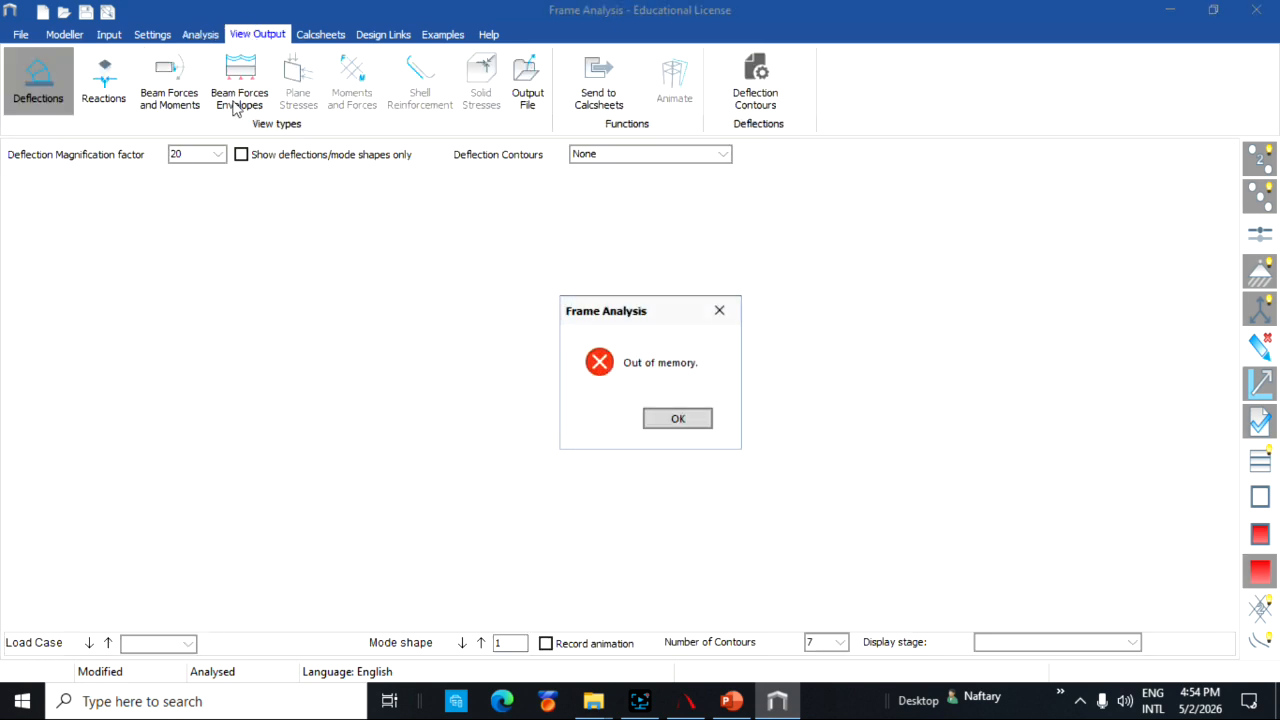
left_click(668, 419)
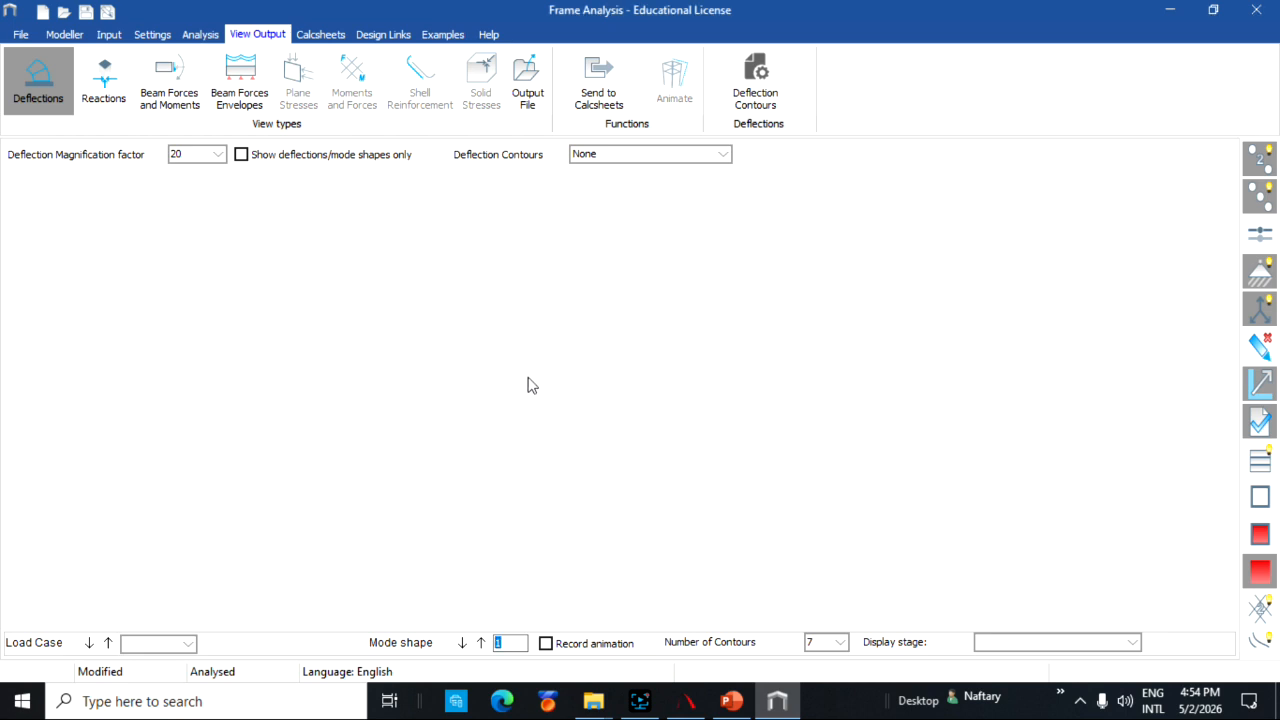
left_click(200, 34)
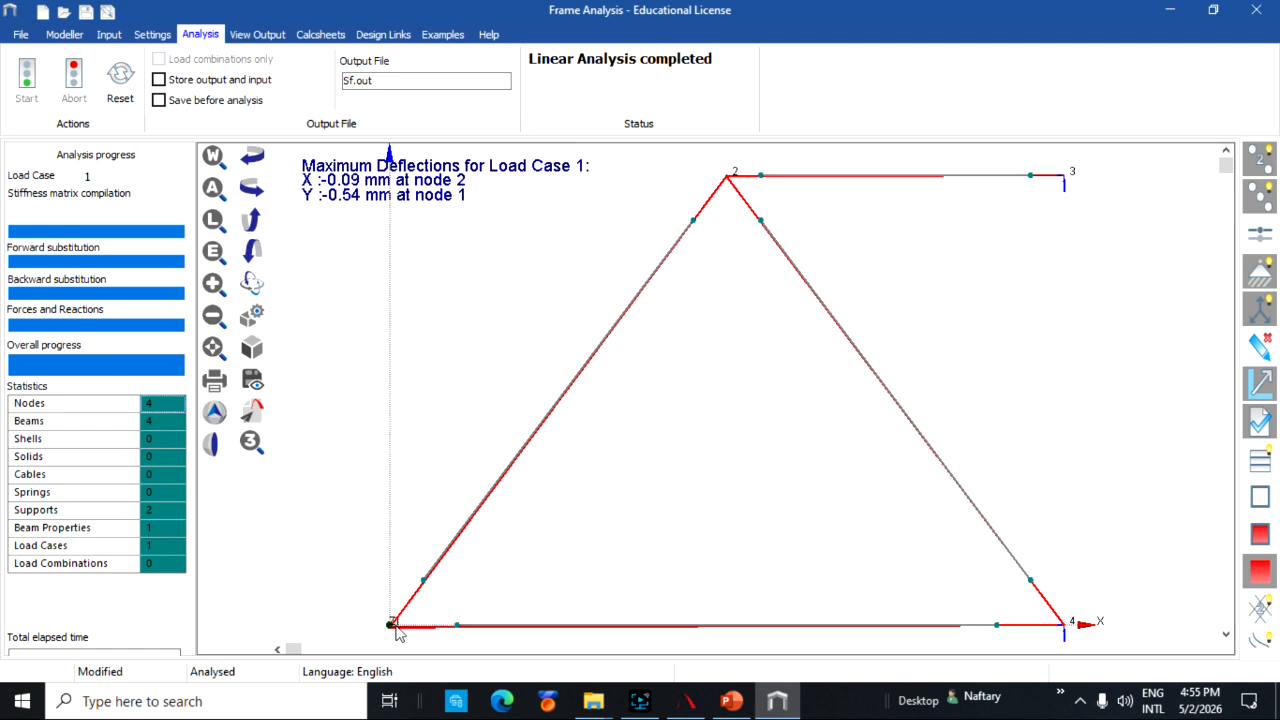
Step: Switch to the PowerPoint solution, examine the computed deflection on slide 9 for comparison, and return to Frame Analysis
left_click(730, 703)
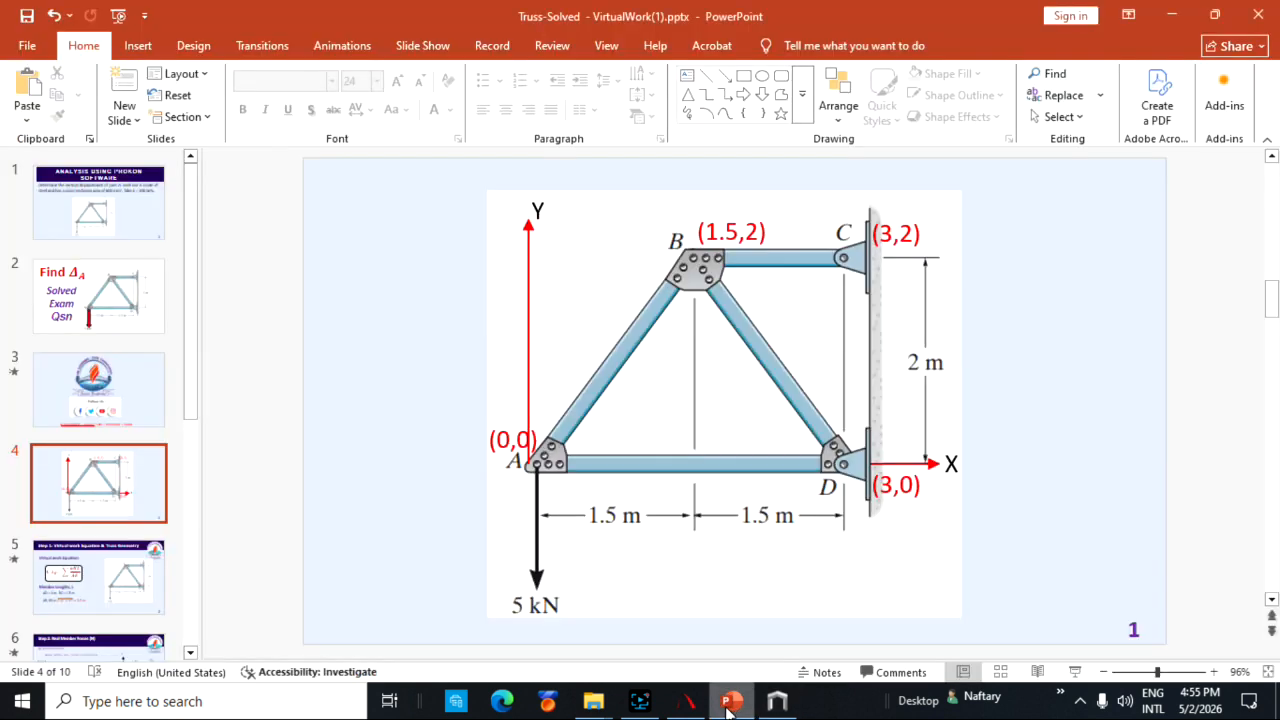
left_click_drag(193, 377, 206, 609)
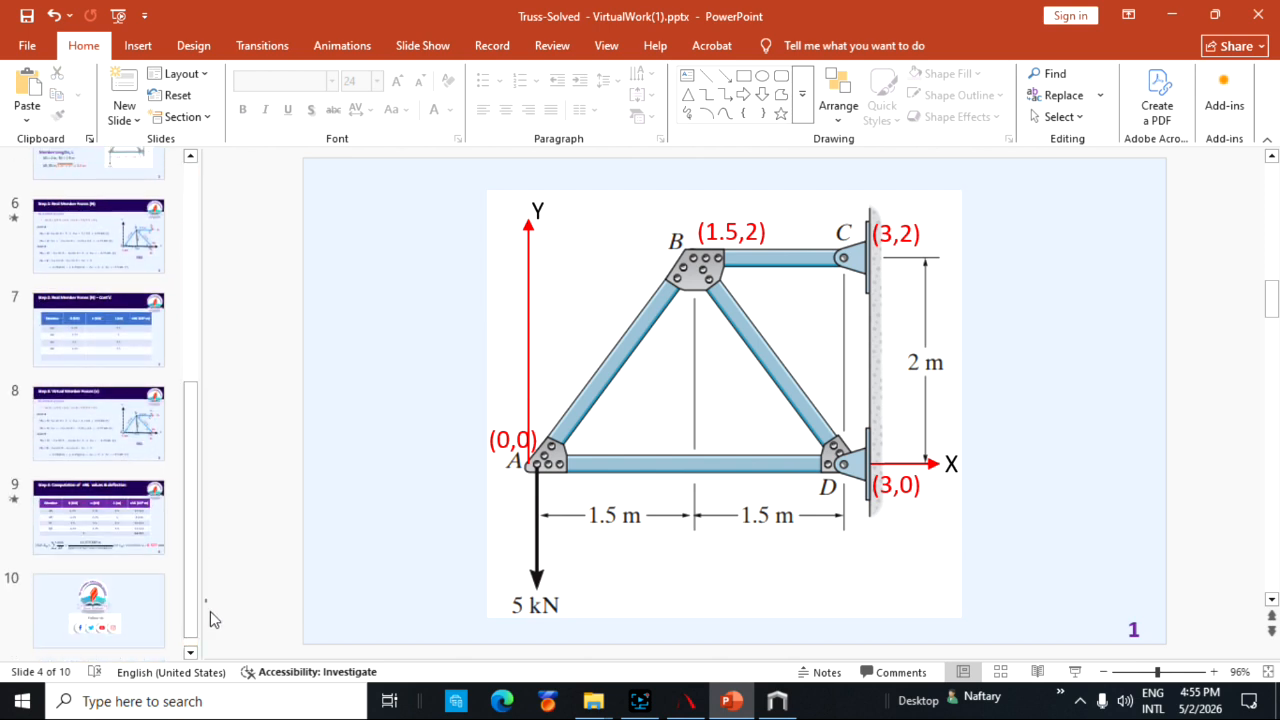
left_click_drag(194, 474, 194, 591)
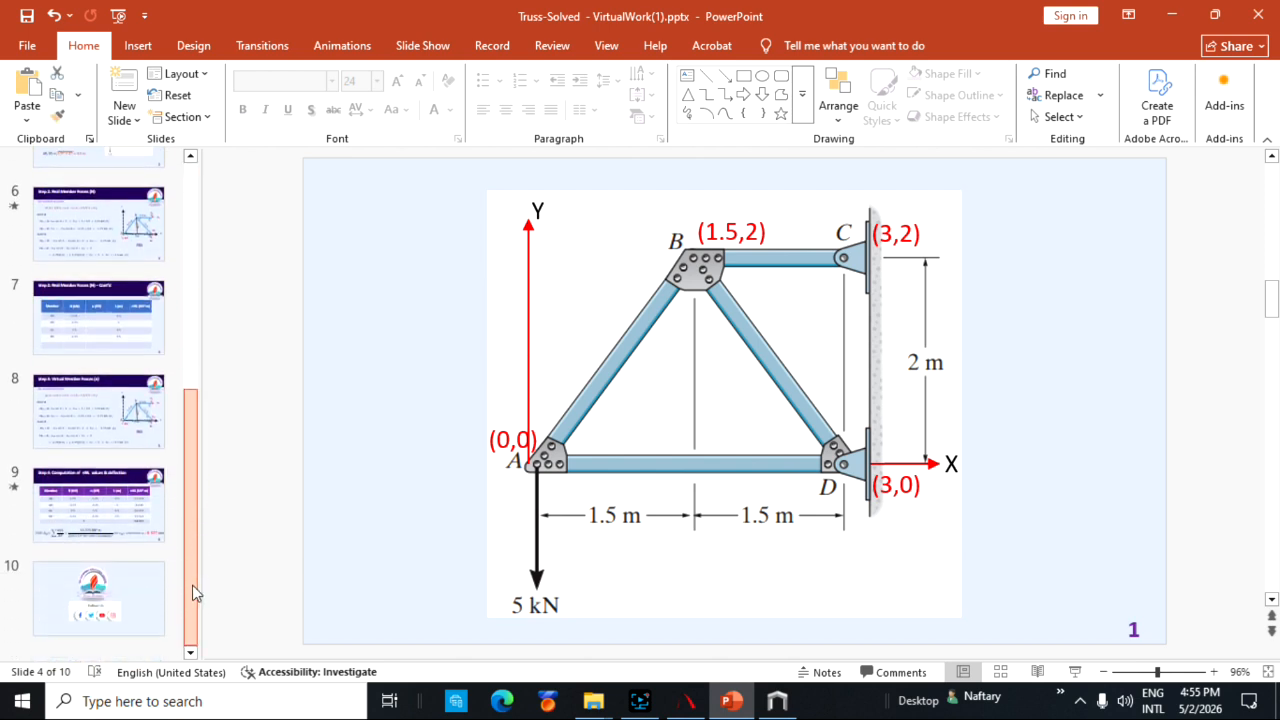
left_click(104, 530)
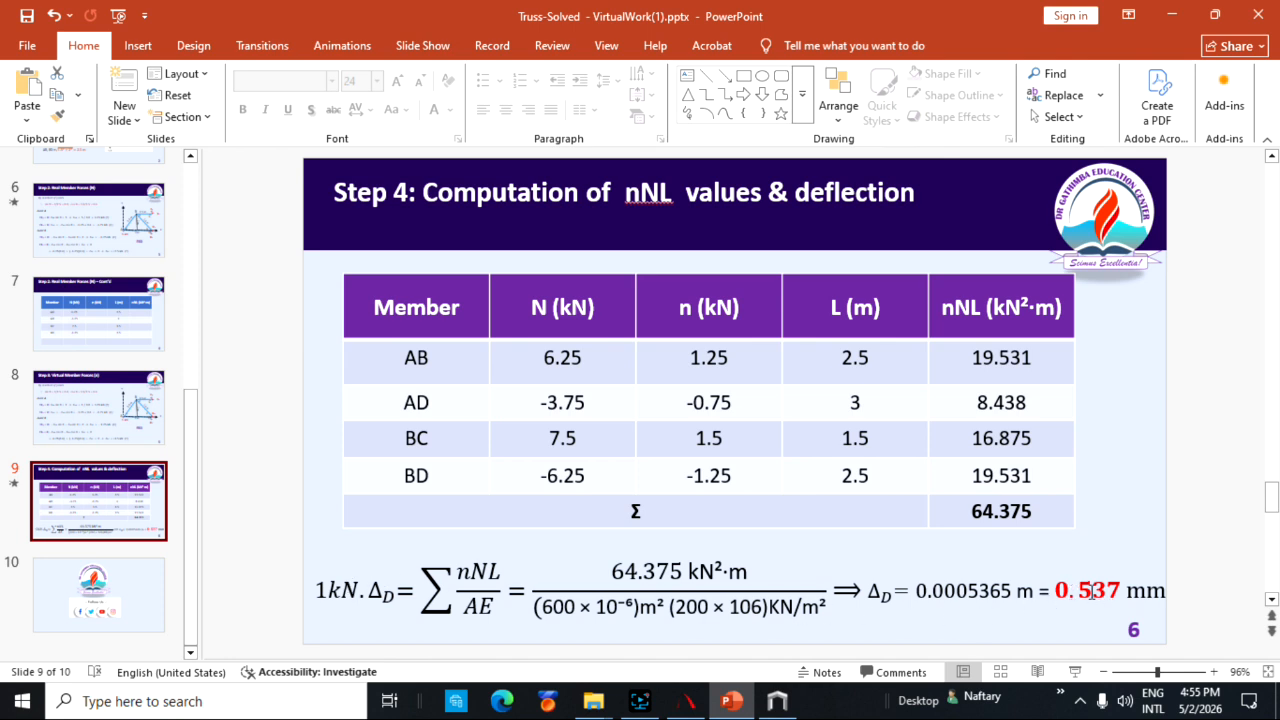
left_click(1172, 18)
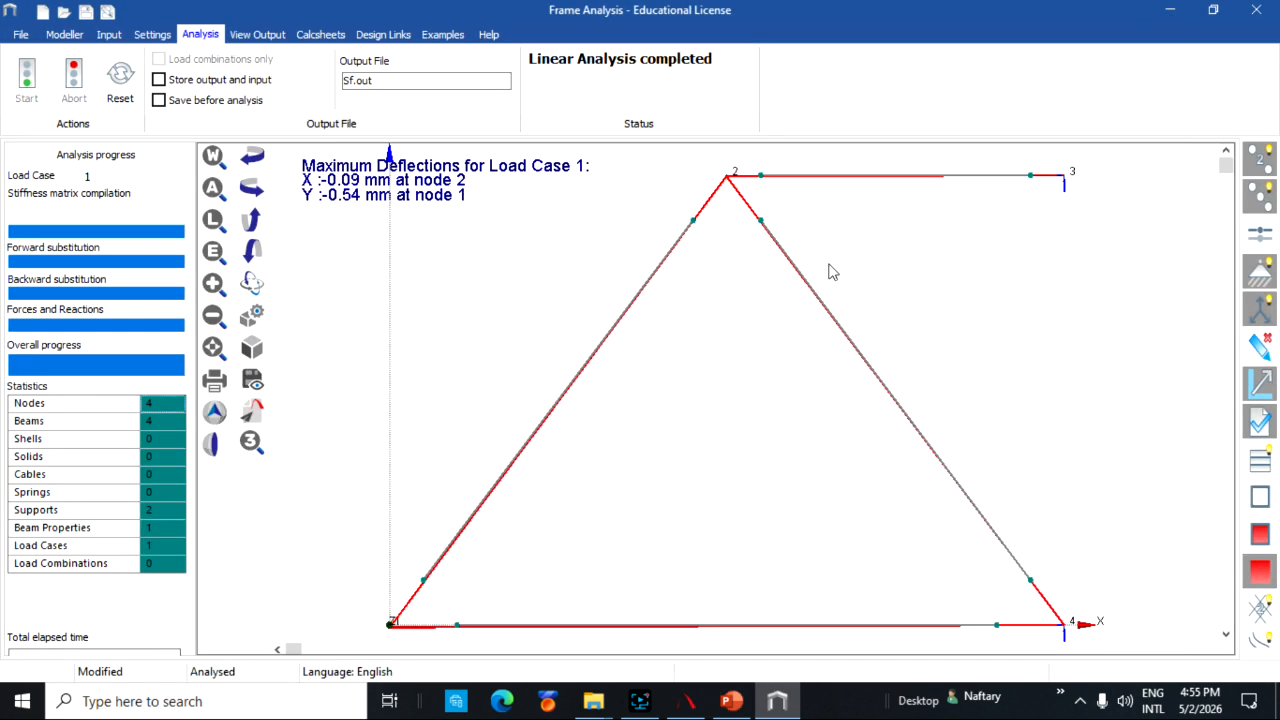